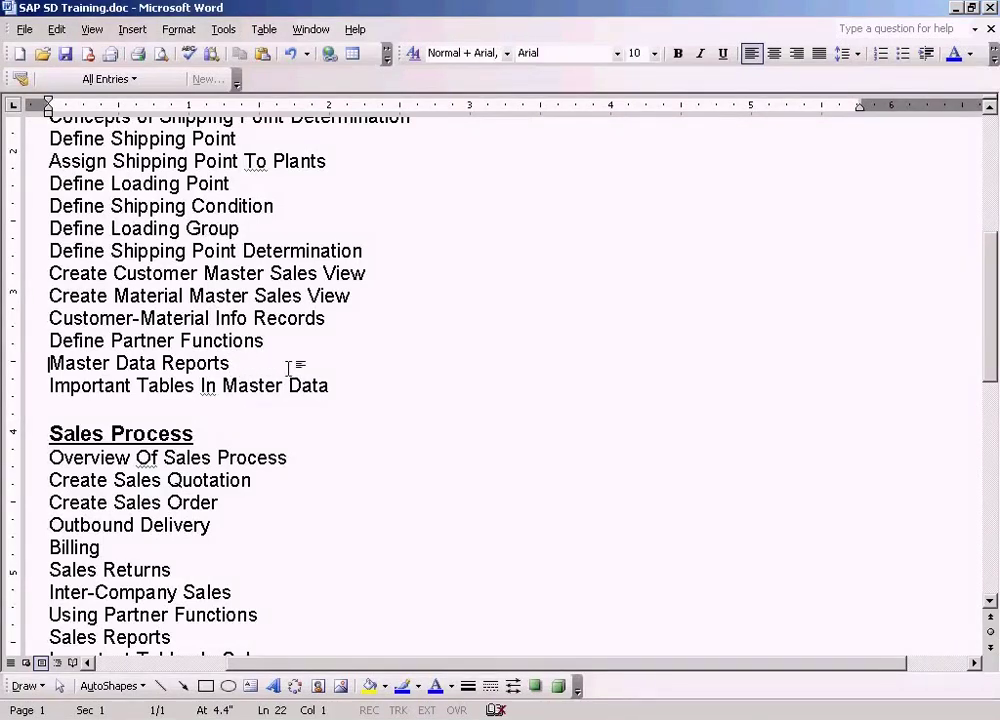
Highlight the "Master Data Reports" topic in the training outline and switch to the SAP Easy Access window.
key("shift+Down")
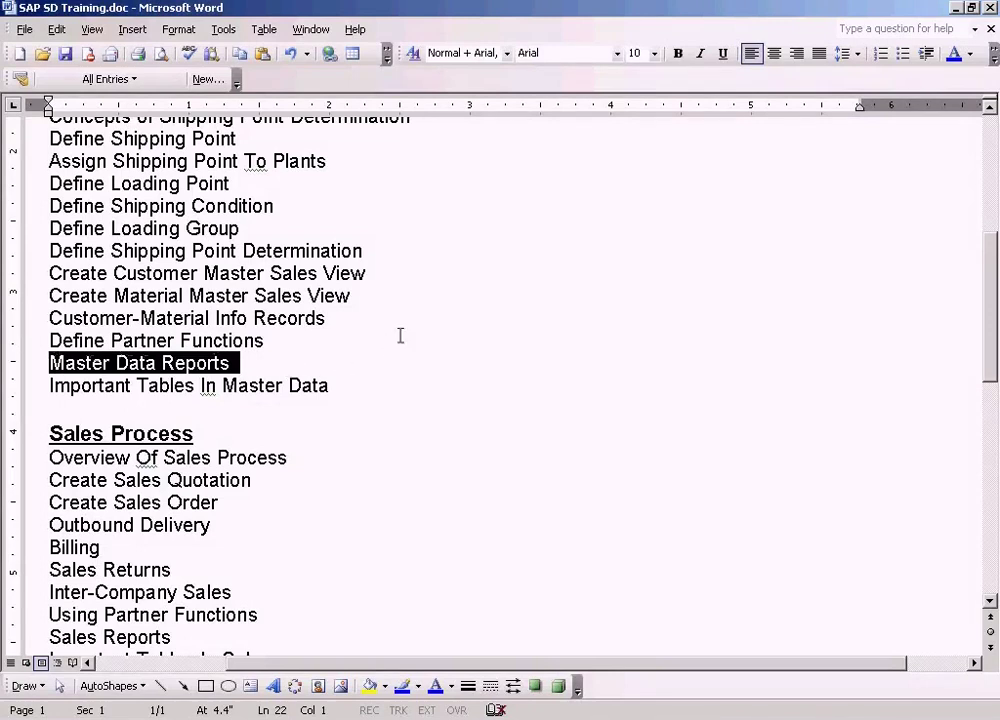
left_click(335, 715)
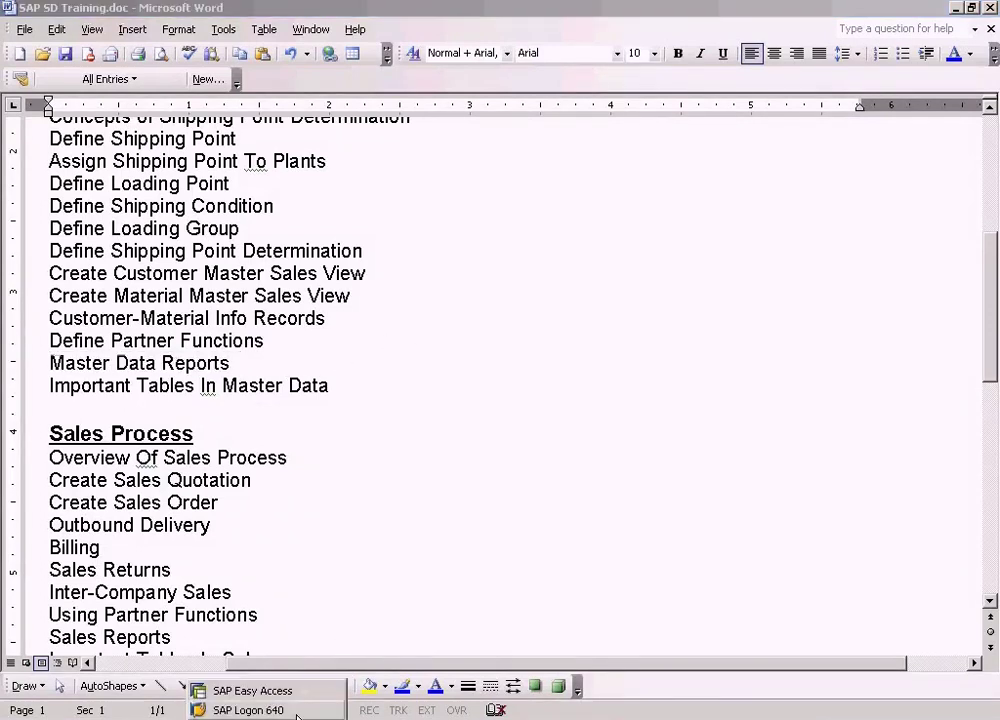
left_click(290, 692)
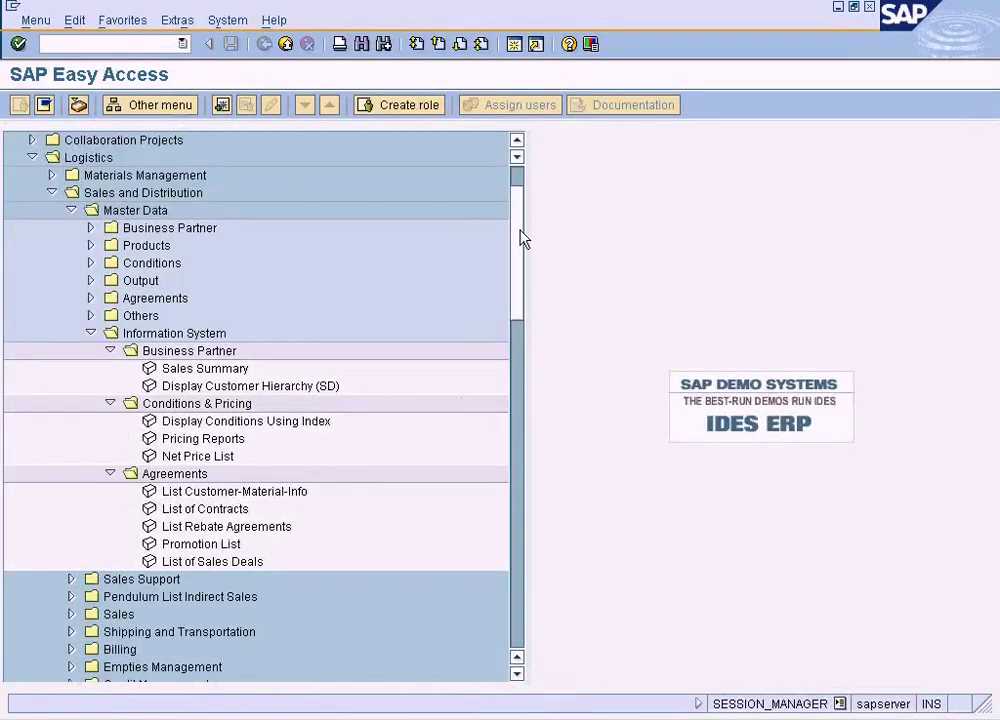
Locate the Information System folder within the Sales and Distribution master data and select it.
left_click(517, 141)
left_click(517, 141)
left_click(517, 141)
left_click(517, 141)
left_click(517, 141)
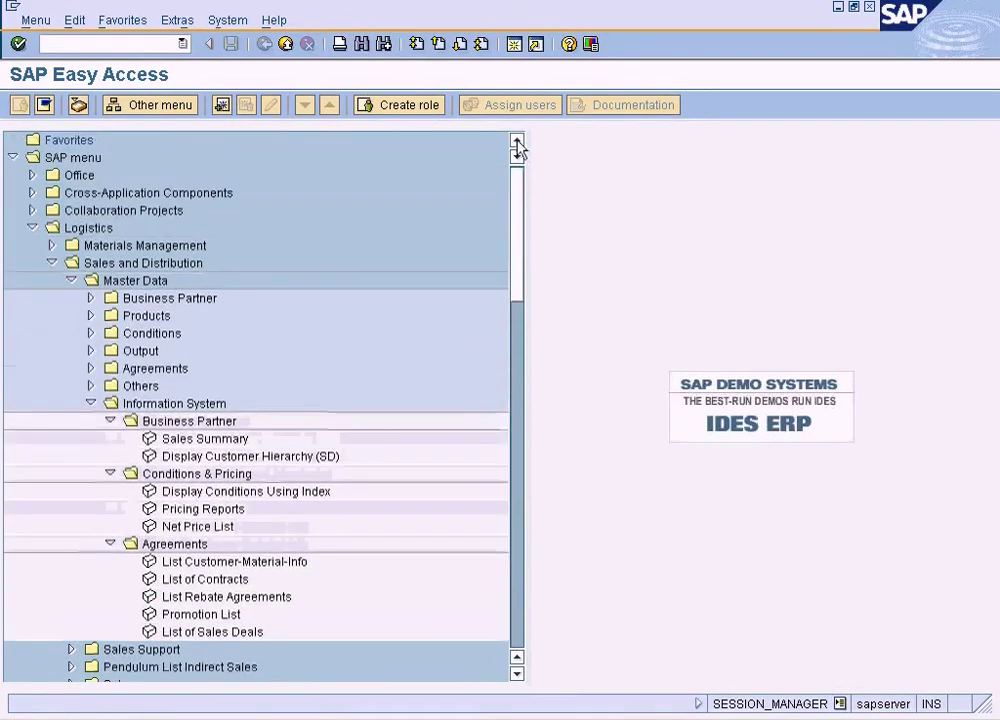
key("Up")
key("Up")
left_click(108, 281)
left_click(172, 403)
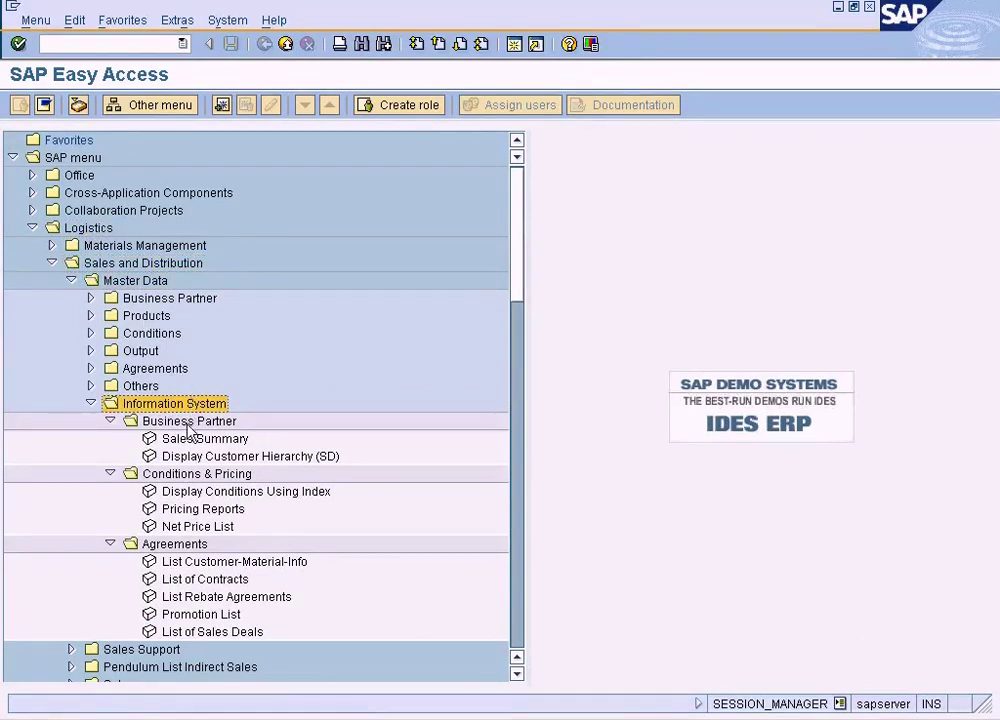
View the selection screen of the Business Partner Sales Summary report, then return to SAP Easy Access.
left_click(187, 423)
double_click(186, 440)
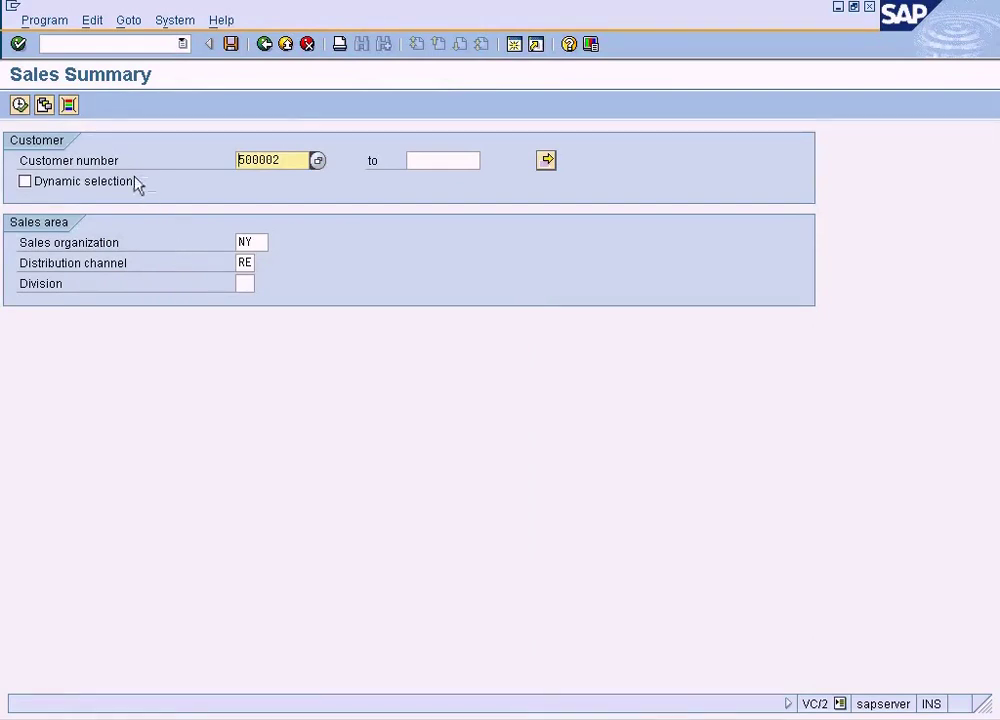
left_click(266, 50)
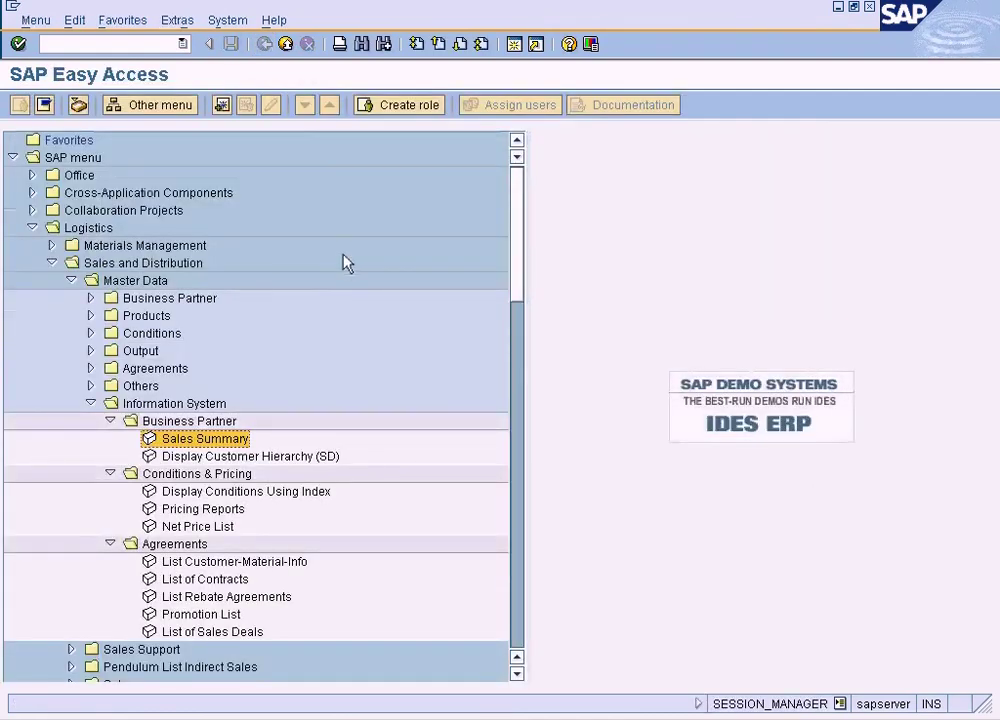
Collapse the Business Partner reports folder and open Display Conditions Using Index from the Conditions & Pricing reports.
left_click_drag(520, 280, 520, 290)
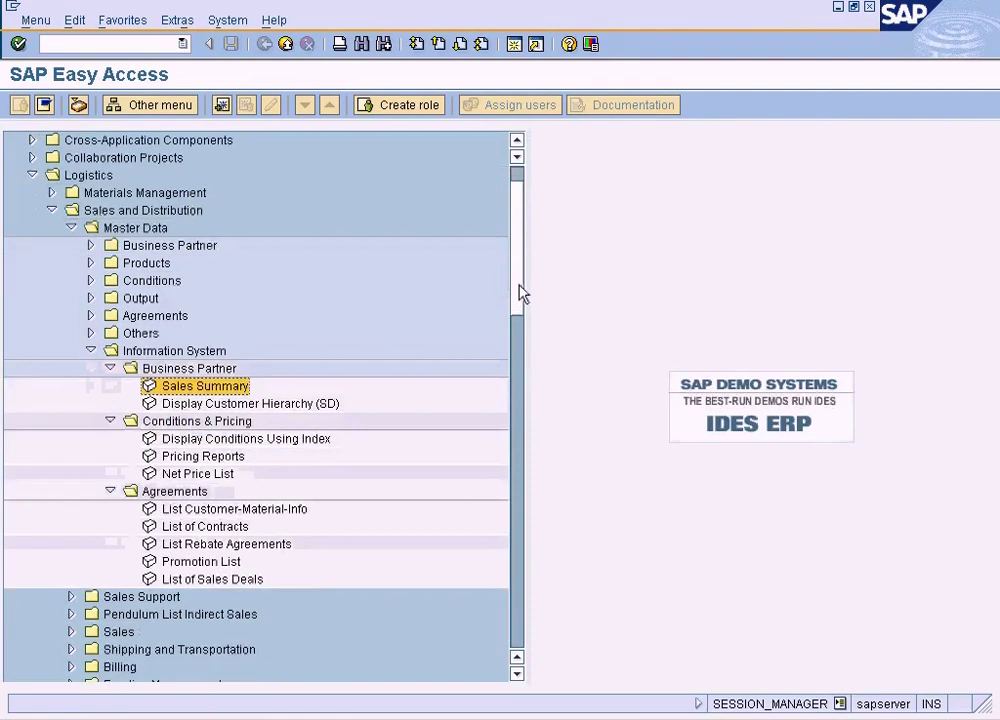
left_click(111, 369)
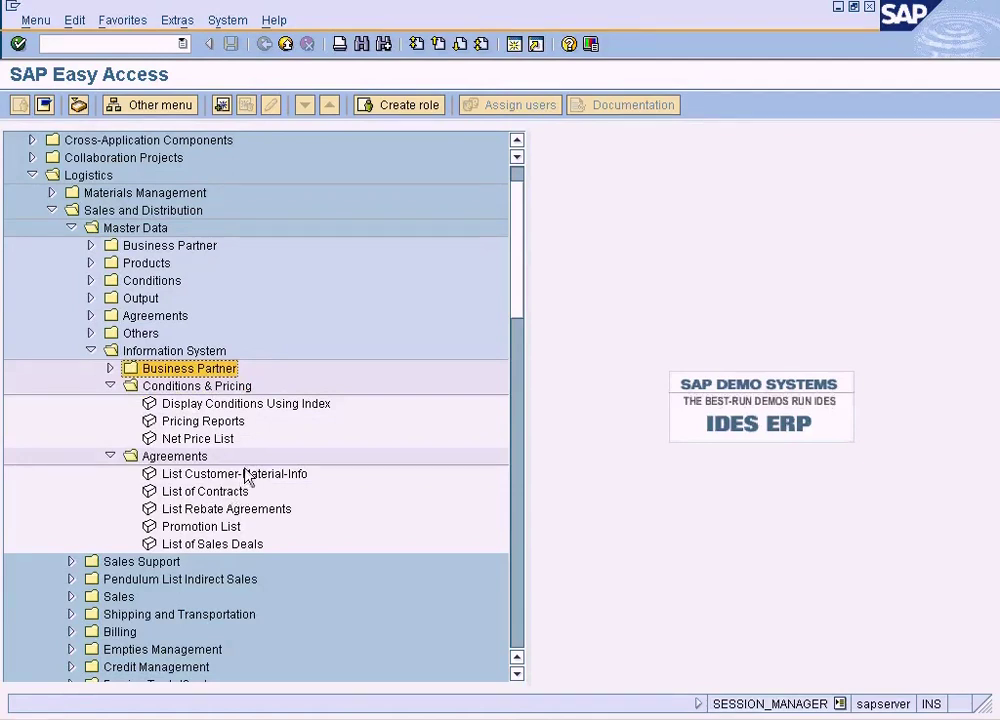
left_click(212, 405)
left_click(208, 424)
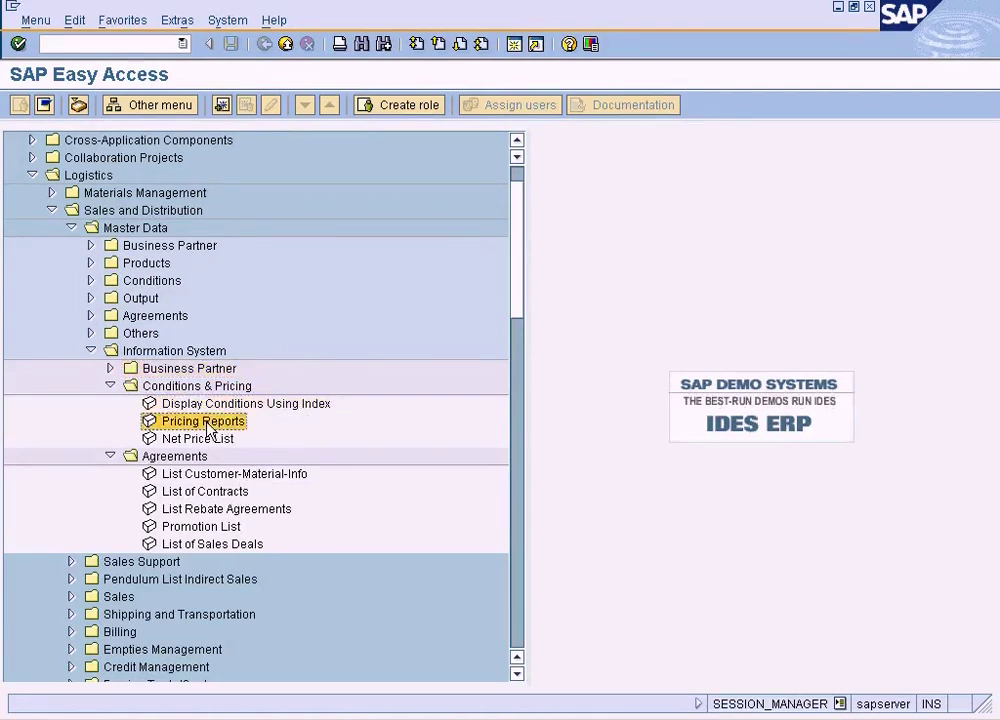
left_click(206, 407)
left_click(206, 423)
left_click(205, 440)
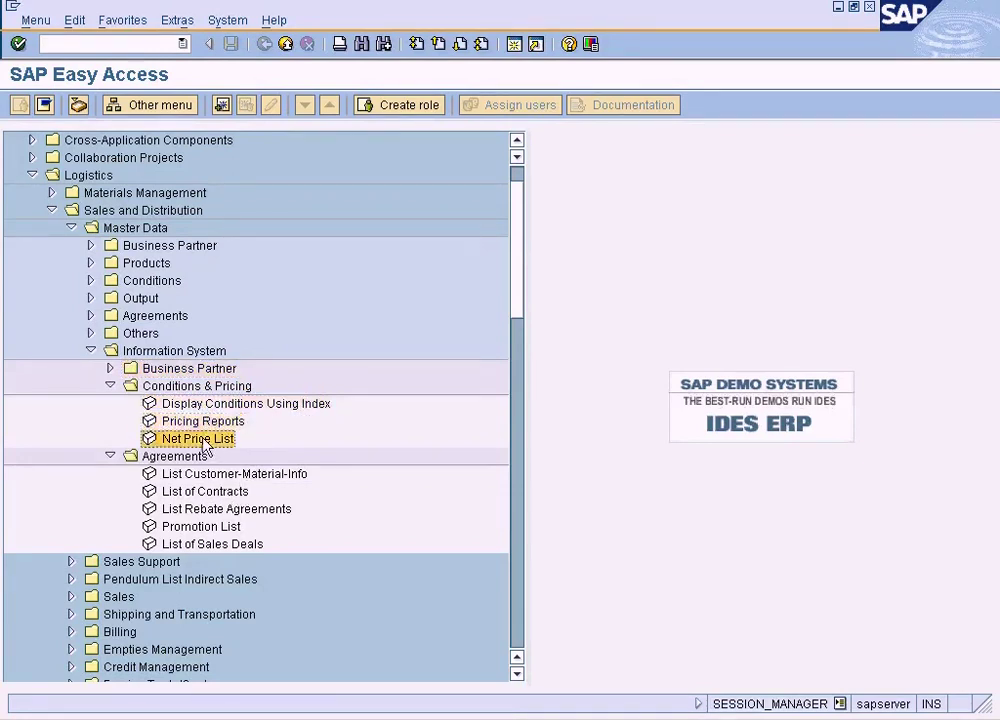
left_click(205, 422)
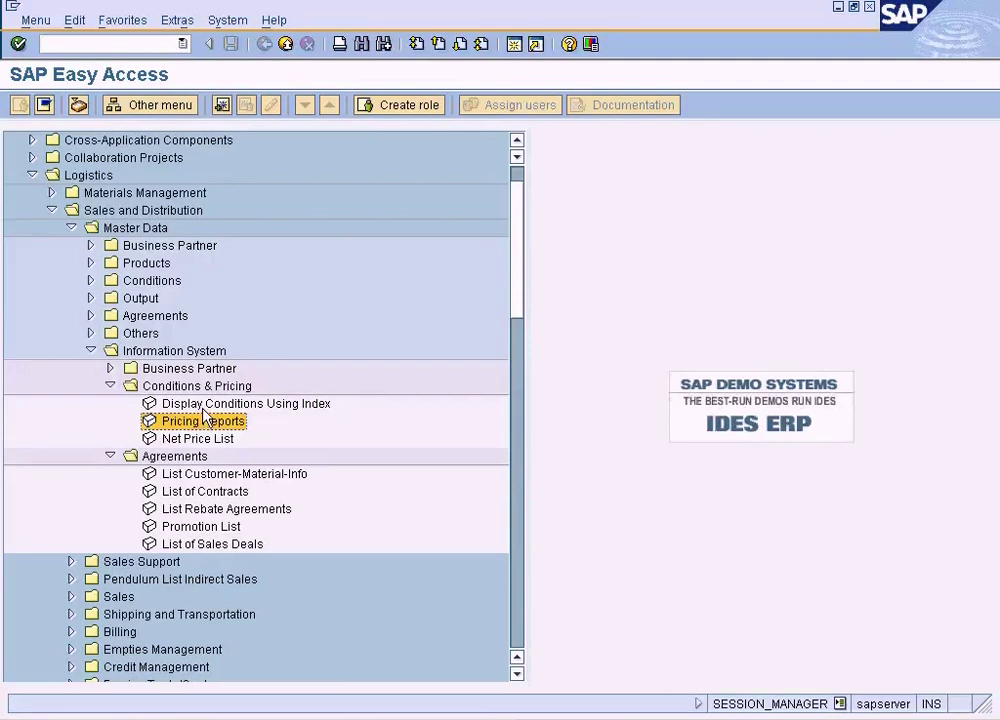
double_click(205, 405)
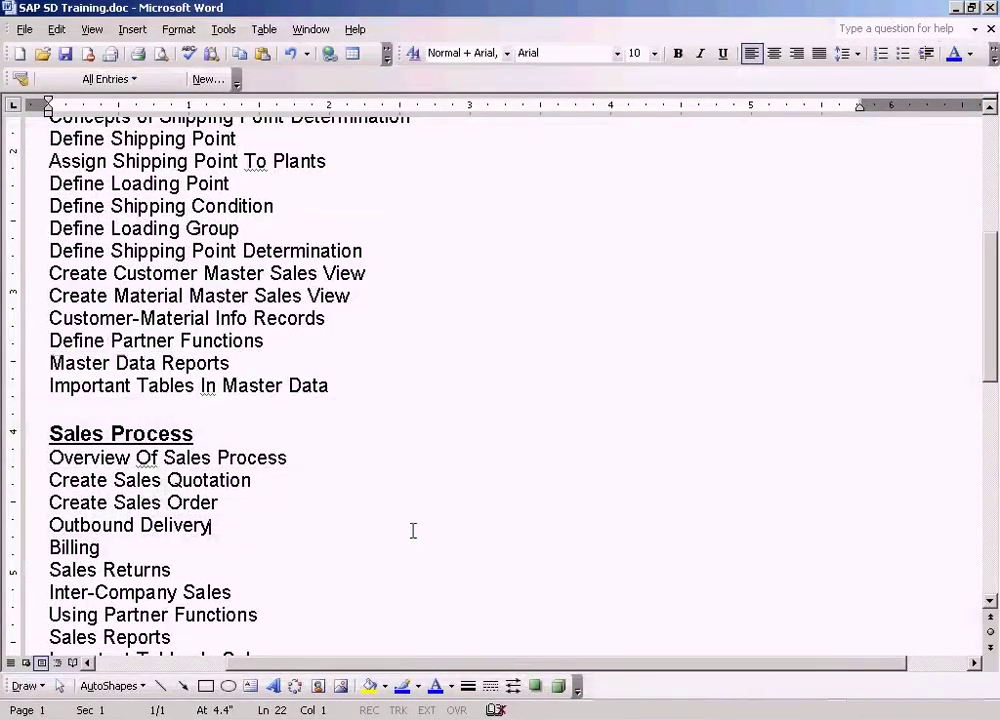
Switch to the Word training outline and look through its topics down to the Pricing and Taxes section.
key("Down")
key("Down")
key("Down")
key("Down")
key("Down")
key("Down")
key("Down")
key("Down")
key("Down")
key("Down")
key("Down")
key("Down")
key("Down")
key("Down")
left_click(289, 530)
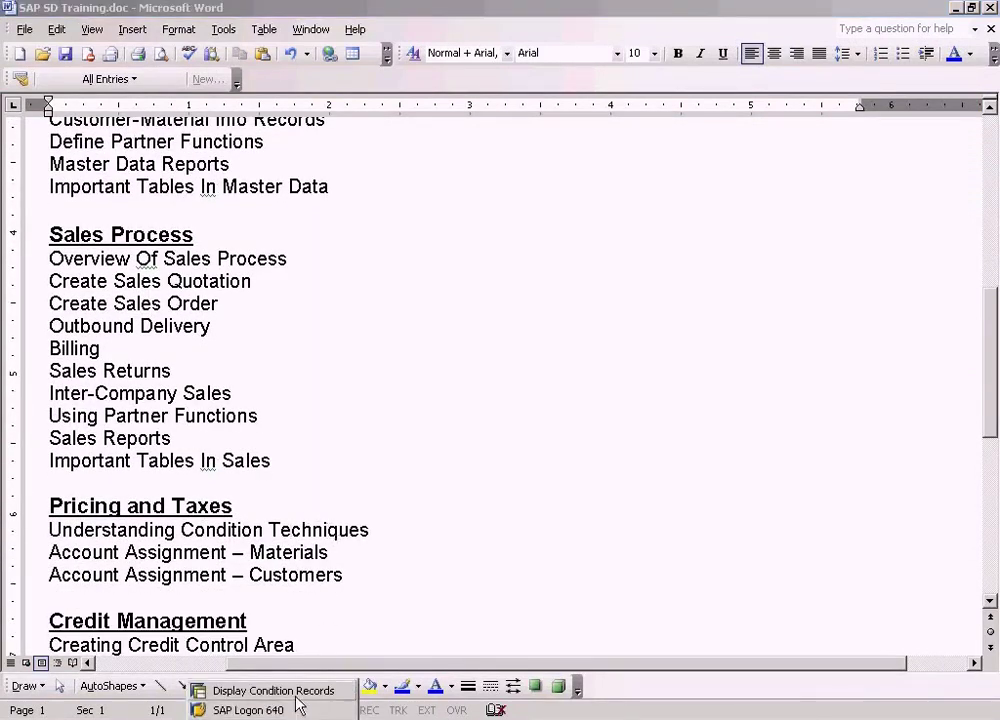
Switch back to SAP, cancel the Select Index dialog and leave Display Condition Records.
left_click(300, 688)
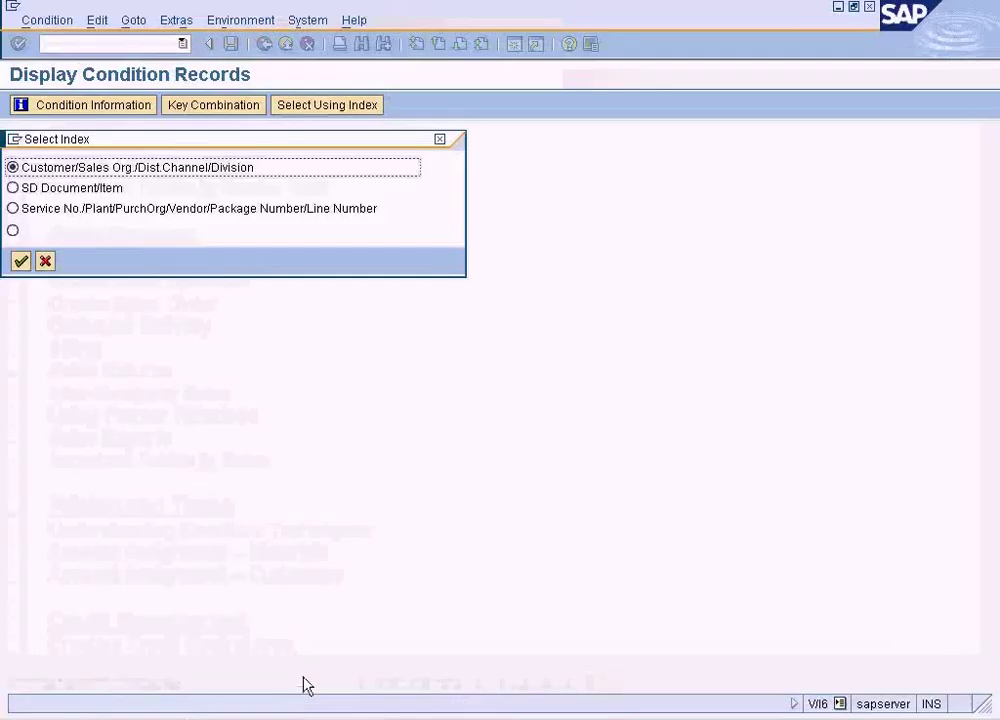
left_click(46, 262)
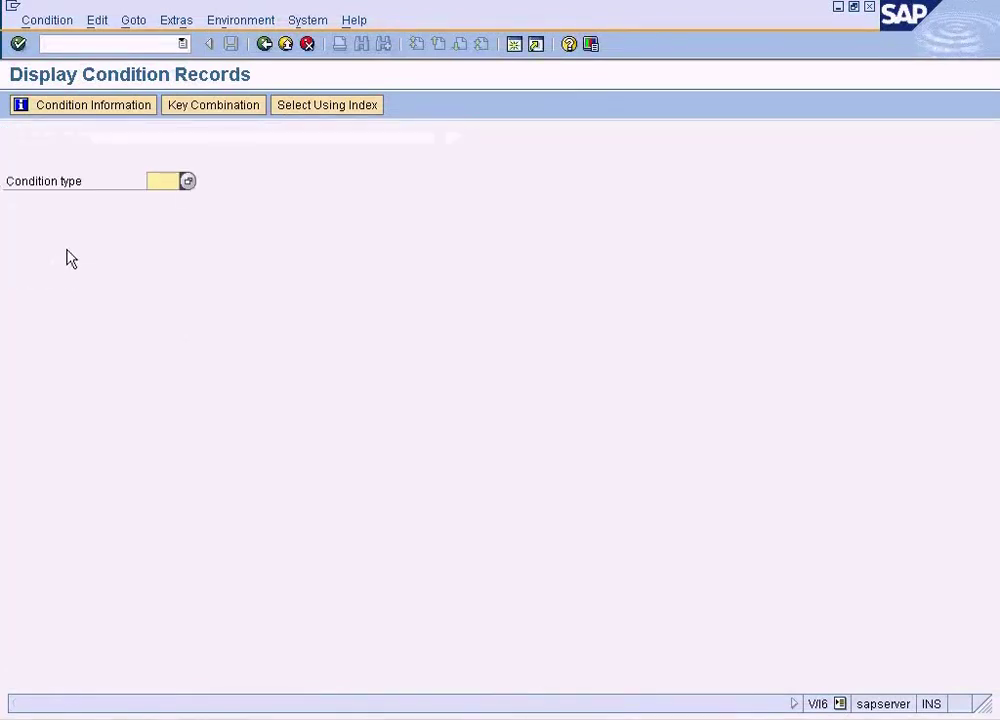
left_click(264, 44)
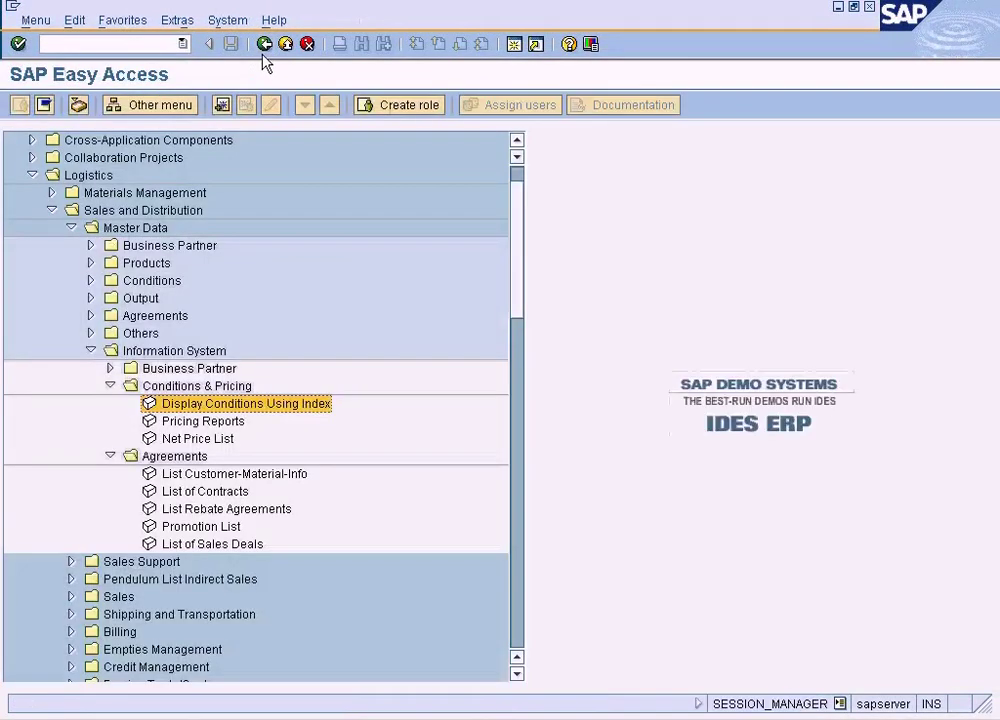
Collapse the Conditions & Pricing folder and select the List Customer-Material-Info report under Agreements.
left_click(110, 386)
left_click(215, 424)
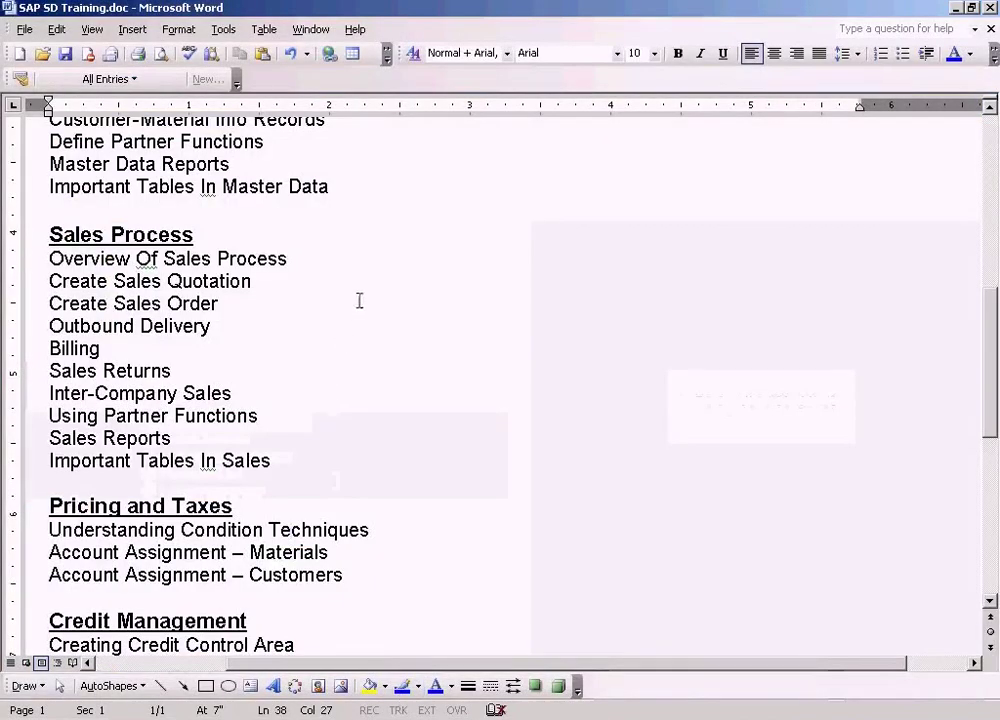
Highlight the "Customer-Material Info Records" topic in the Word training outline.
left_click(364, 286)
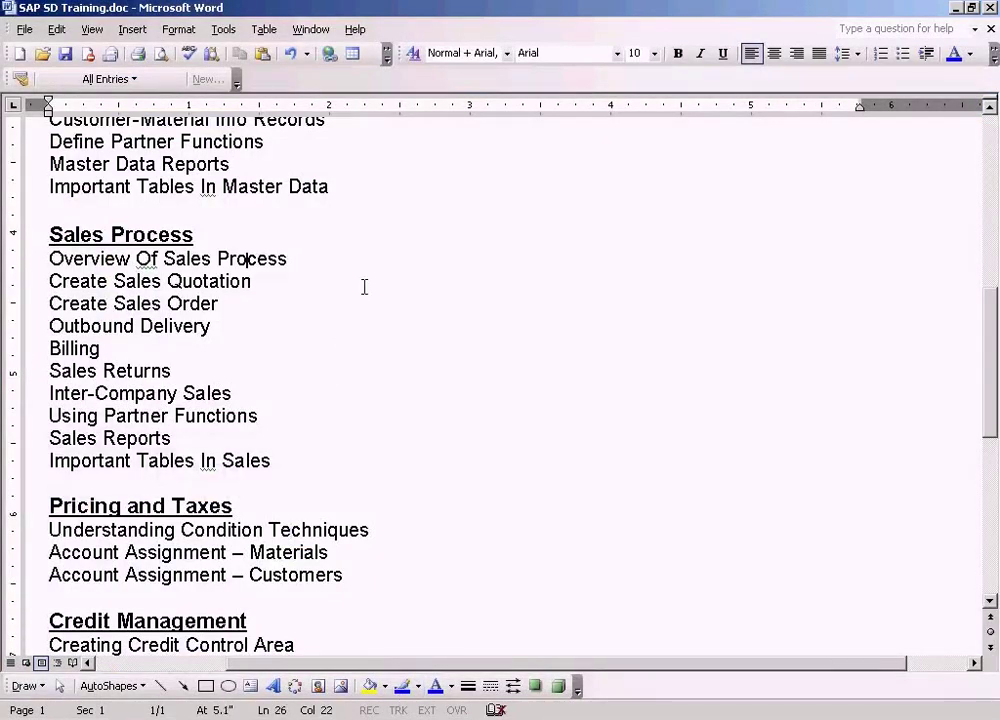
key("Up")
key("Up")
key("Up")
key("Up")
key("Up")
key("Up")
key("Up")
key("Up")
key("Down")
key("Down")
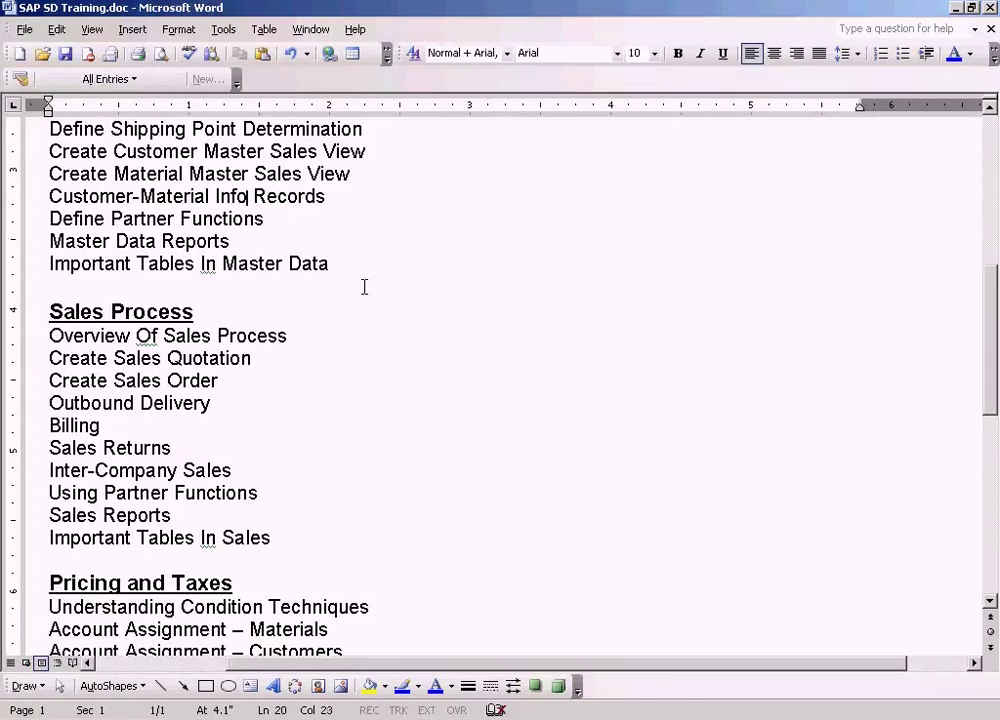
key("Left")
key("Left")
key("shift+Down")
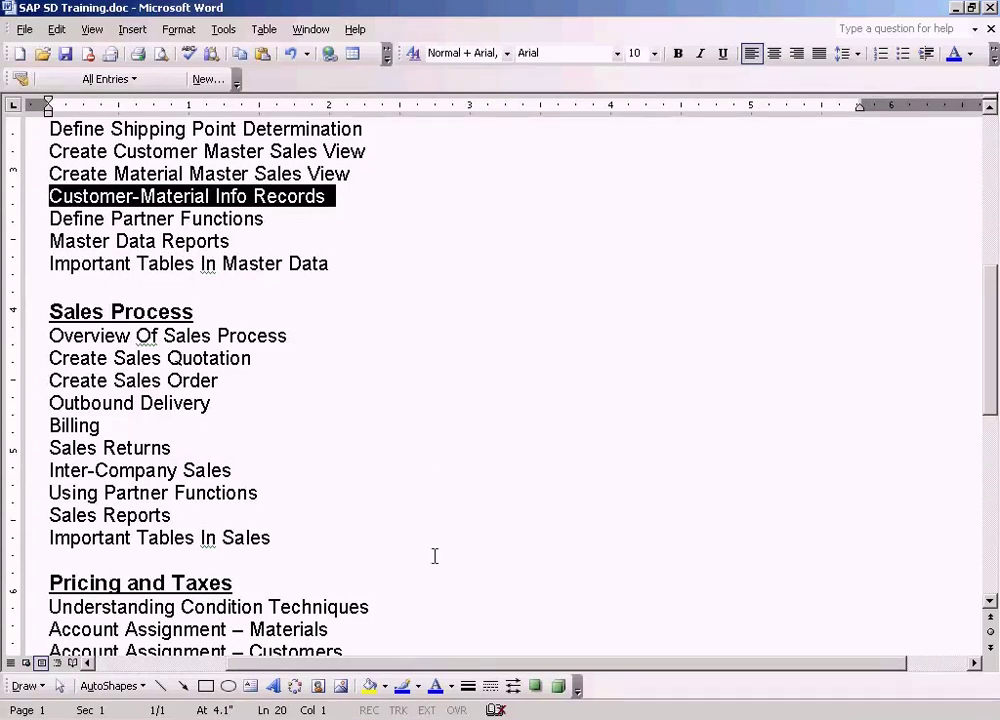
Return to SAP Easy Access and run the List Customer-Material-Info report with its prefilled selection values.
left_click(312, 714)
left_click(313, 693)
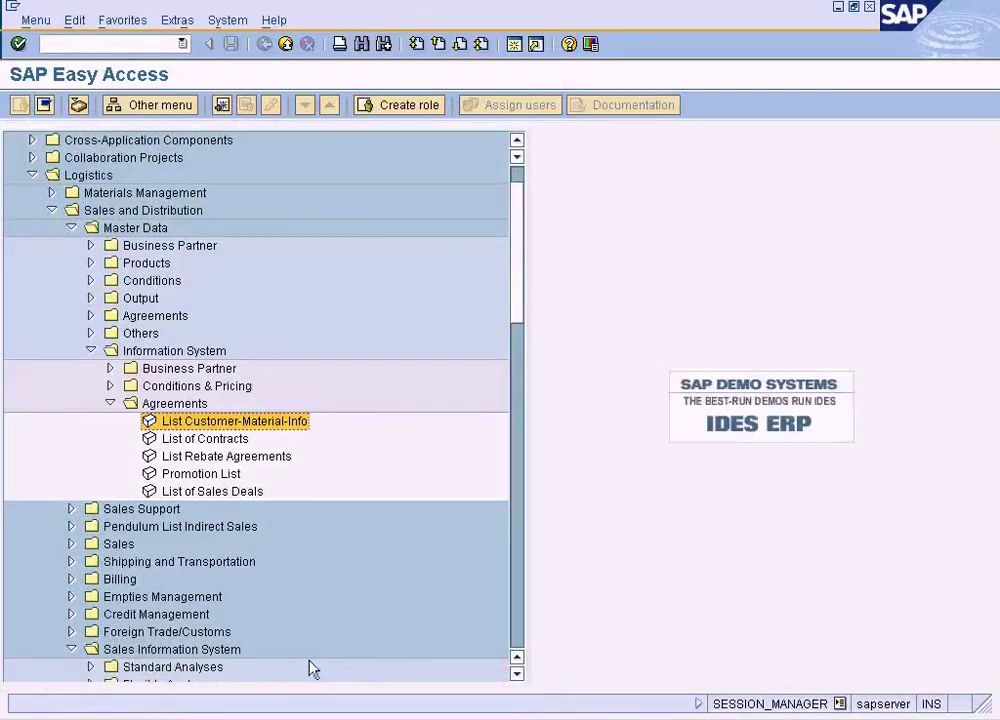
double_click(286, 423)
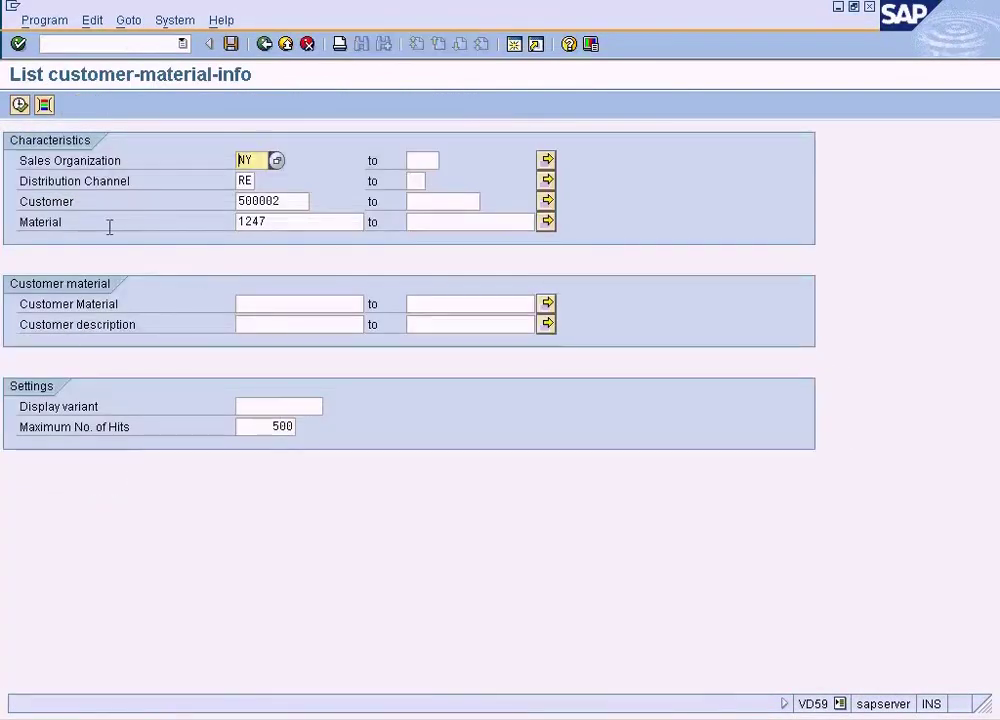
left_click(19, 105)
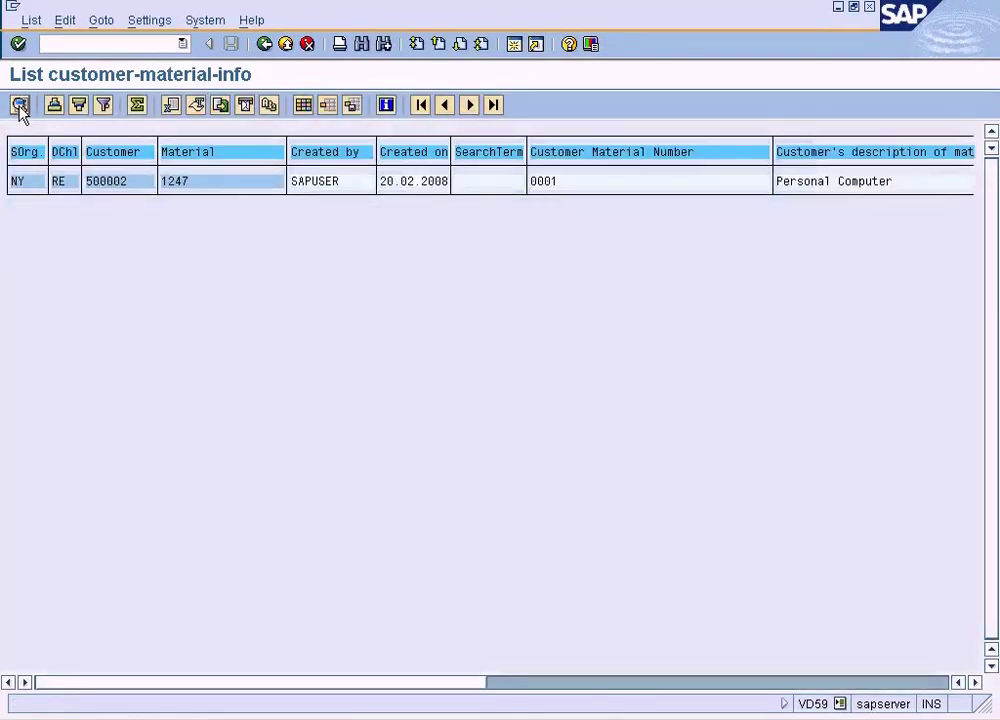
Examine the material, customer material number and customer description of the listed info record.
left_click(265, 186)
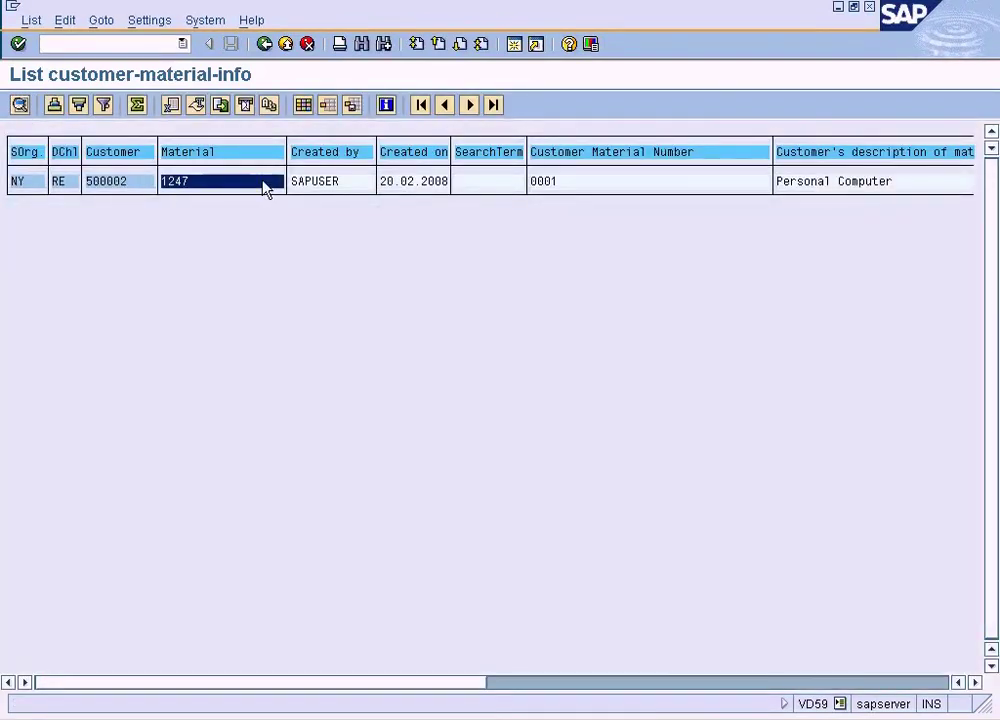
left_click(263, 186)
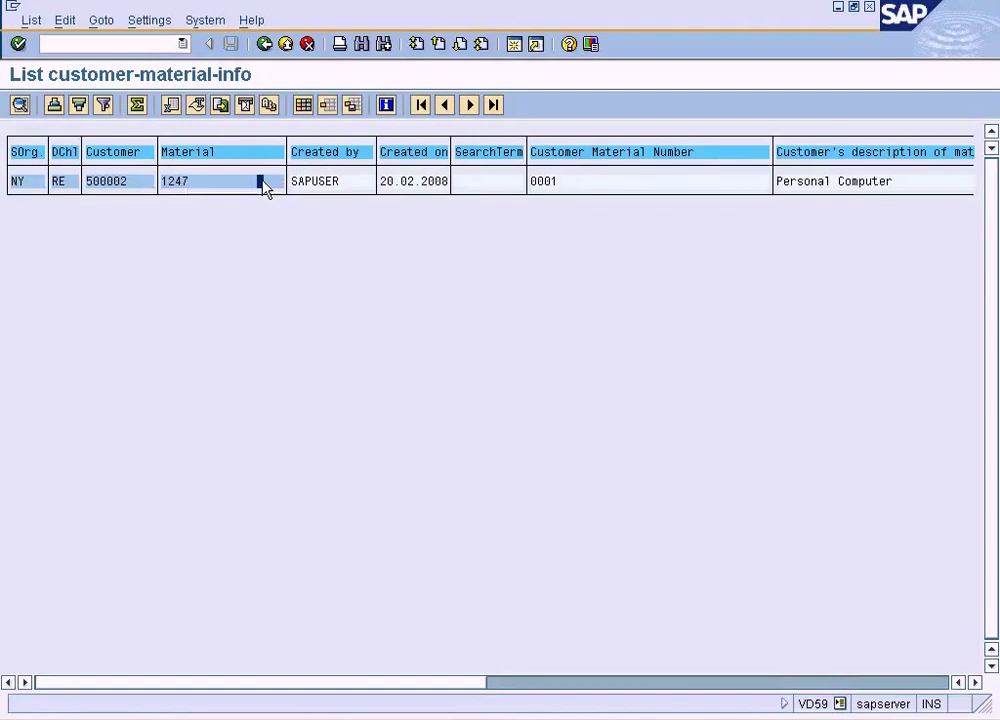
left_click(855, 190)
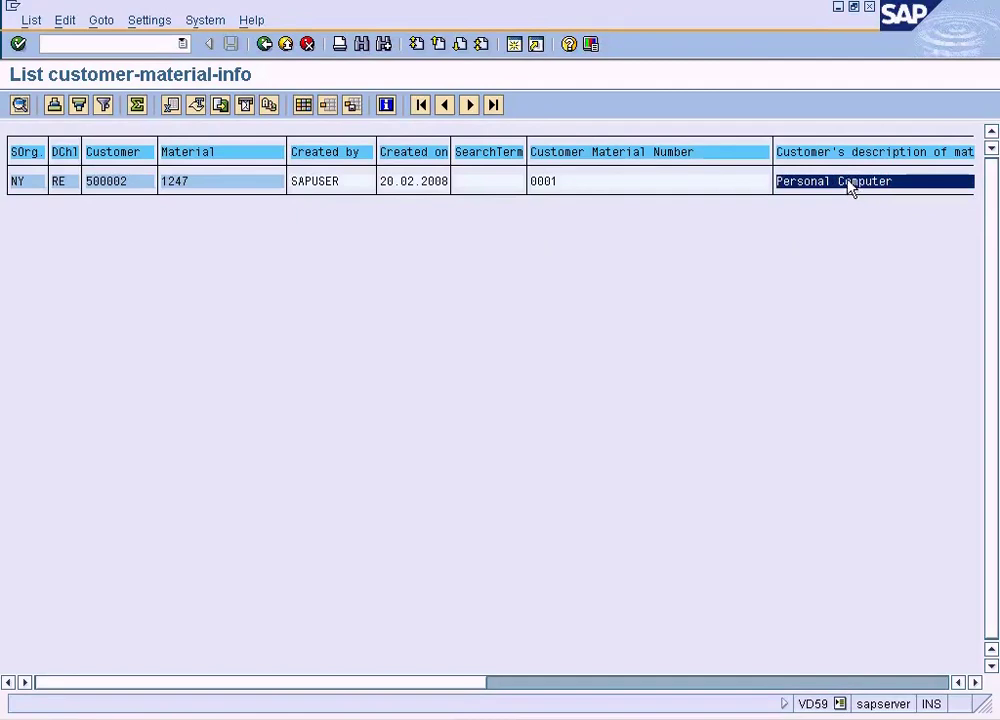
left_click(585, 190)
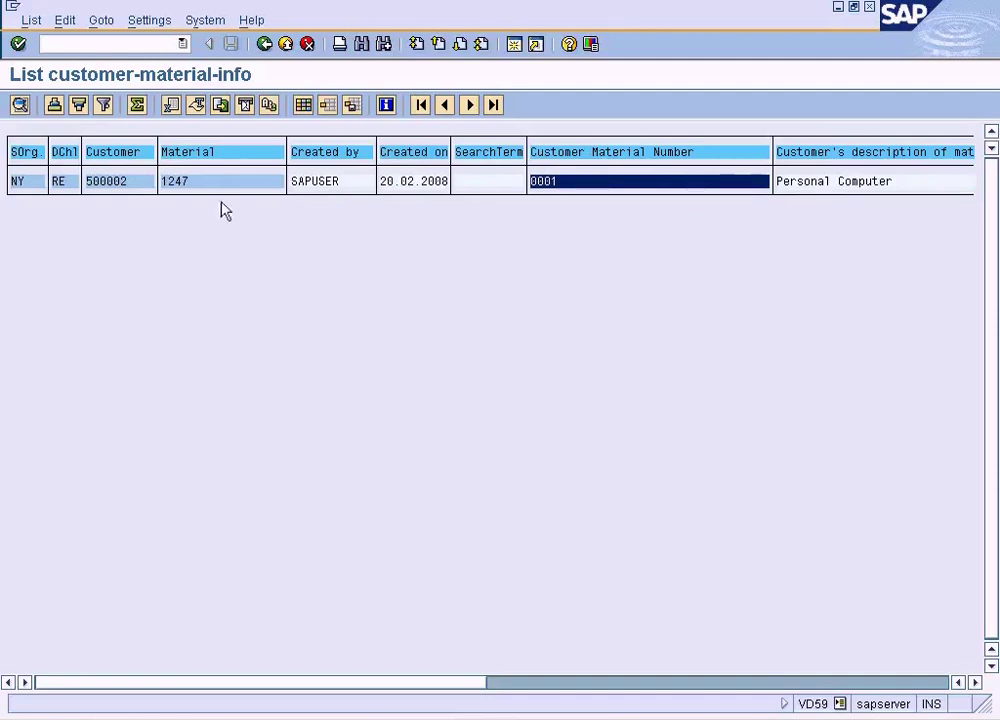
left_click(190, 192)
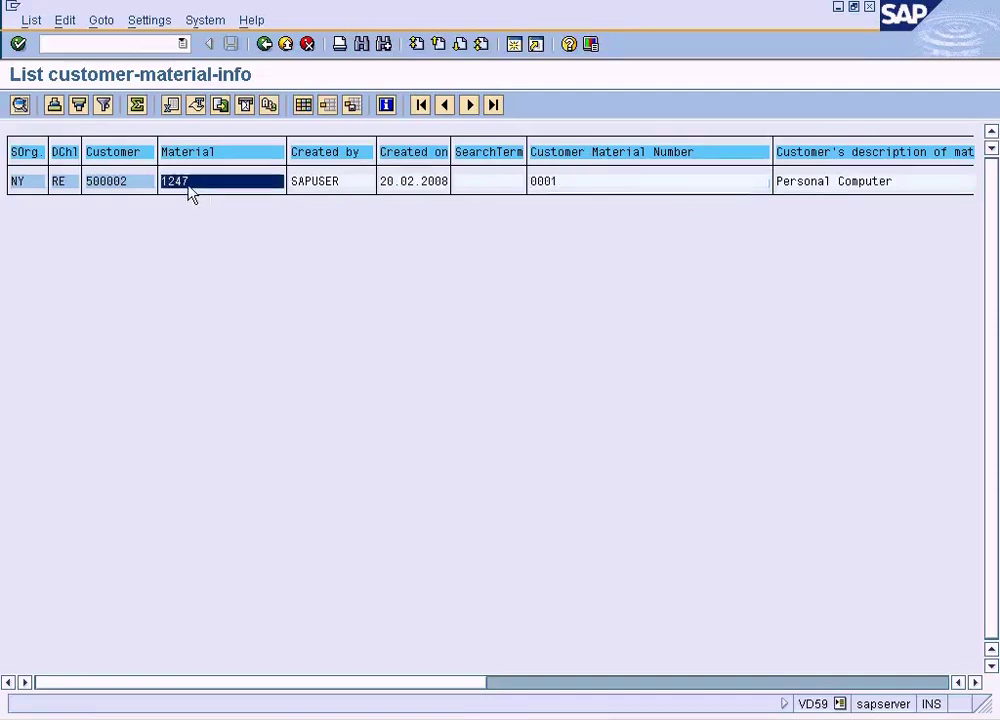
left_click(850, 189)
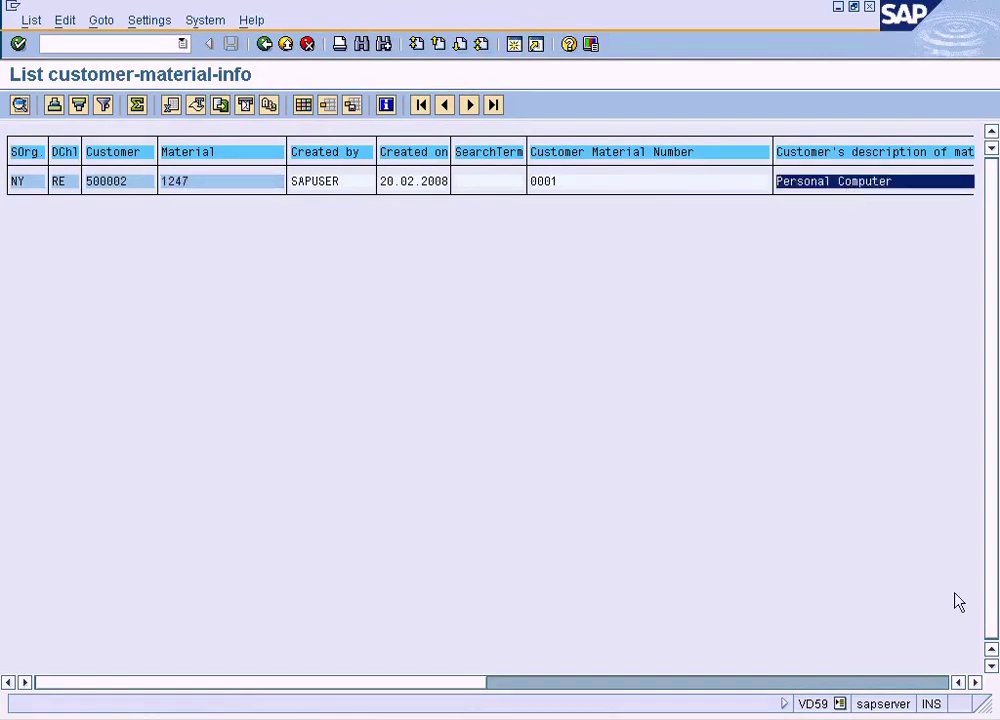
Examine the info record's remaining columns, including minimum delivery quantity, delivery tolerances and plant.
left_click(975, 682)
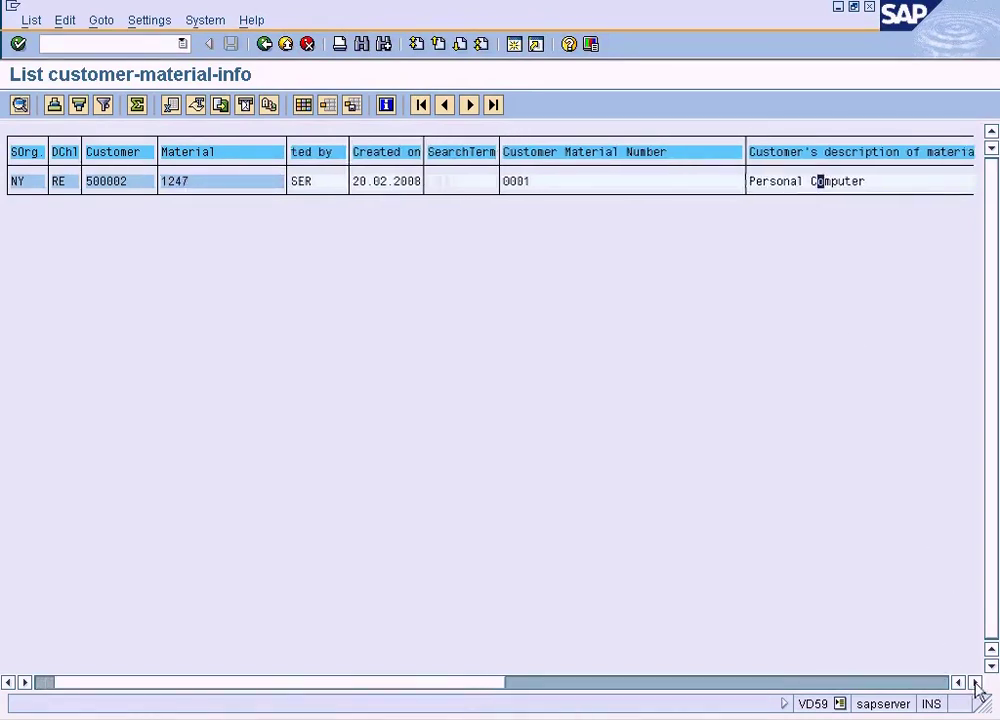
left_click(975, 682)
left_click(945, 683)
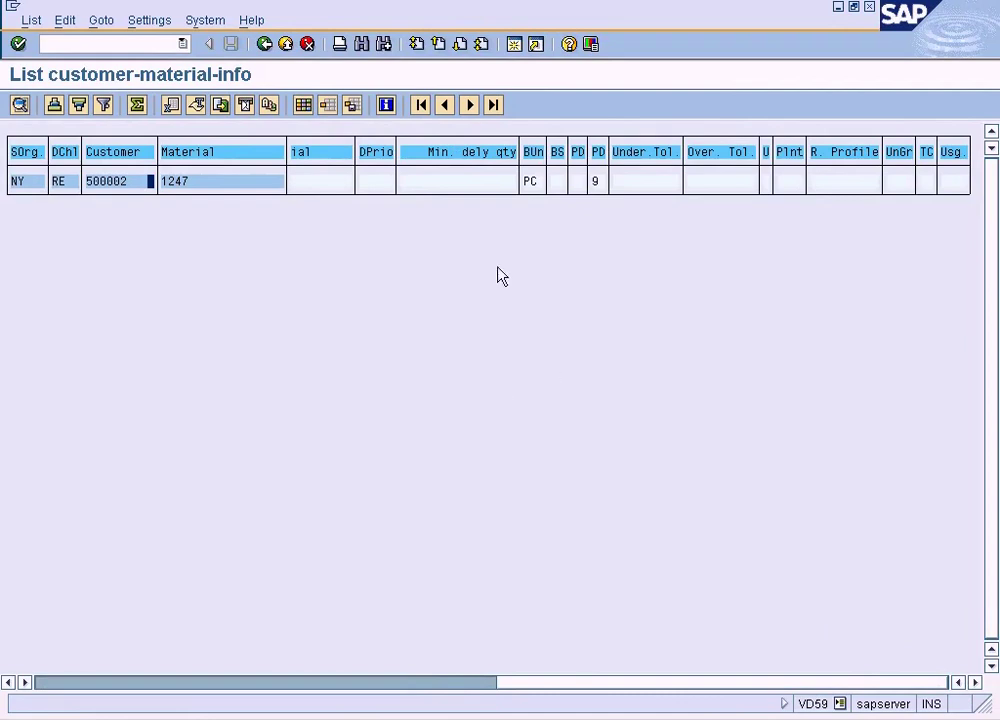
left_click(480, 184)
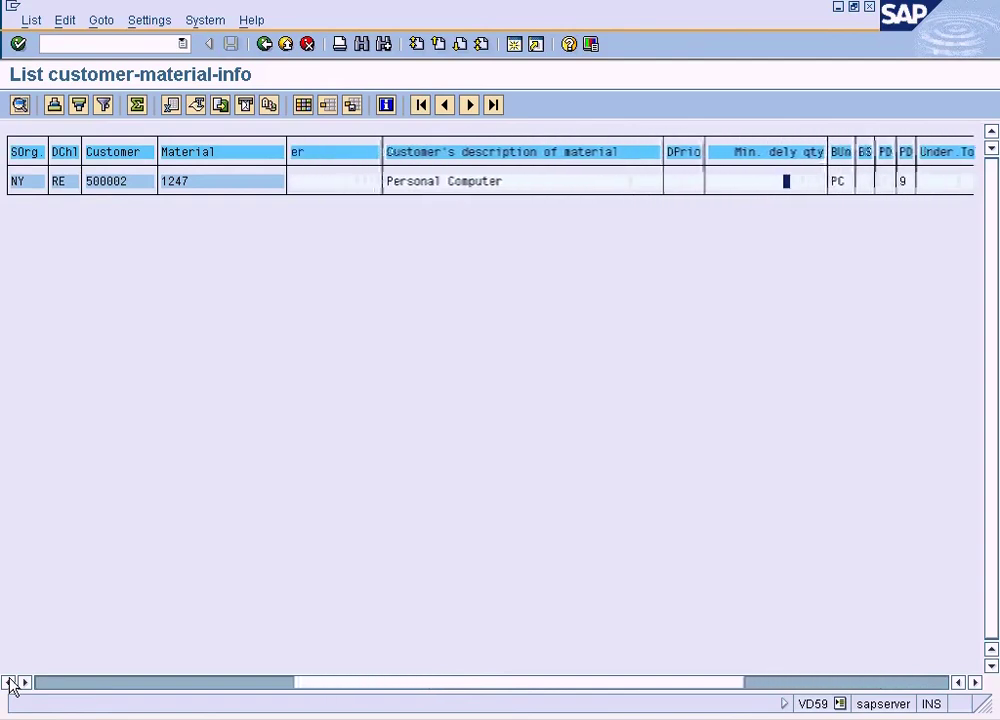
left_click(78, 683)
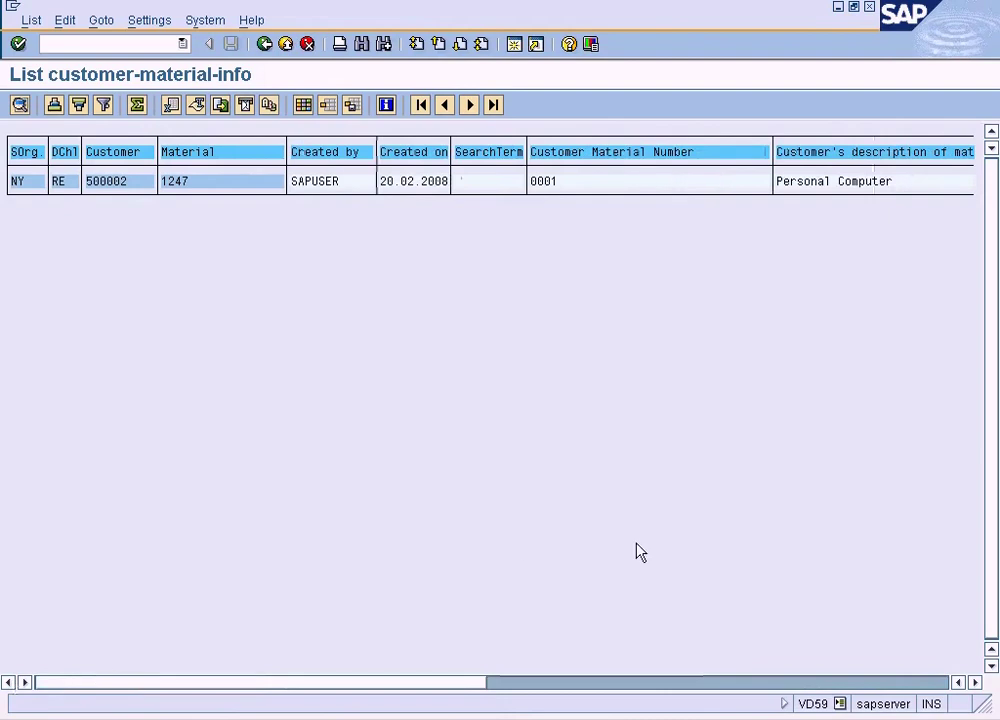
left_click(921, 684)
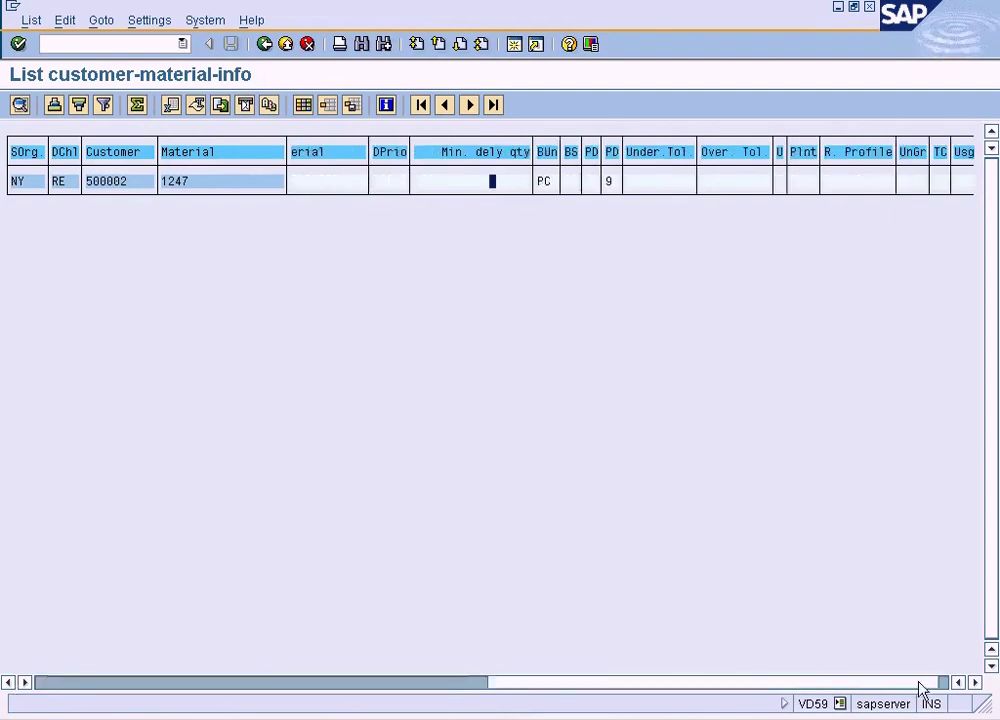
Display the detail view of the listed customer-material info record, and return to SAP Easy Access.
left_click(805, 182)
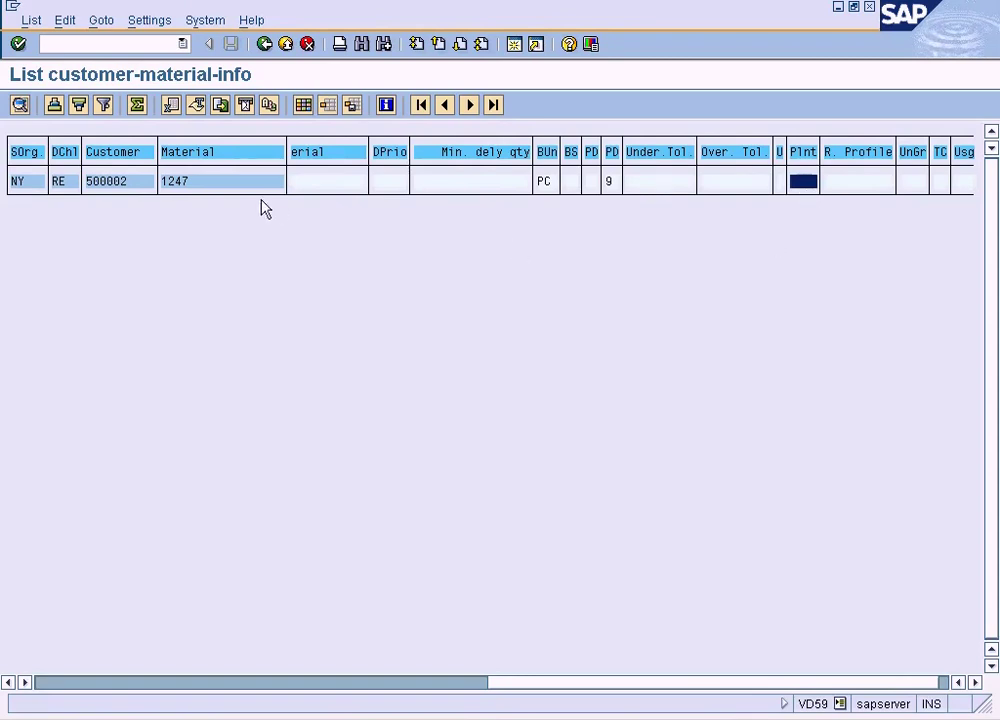
left_click(20, 105)
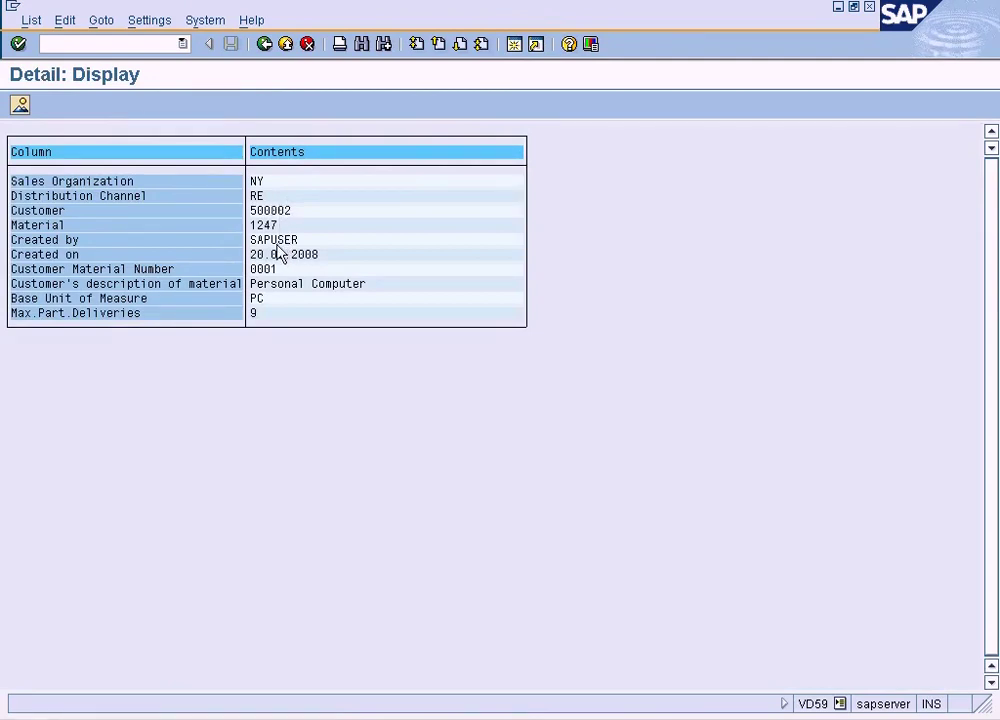
left_click(266, 45)
left_click(266, 45)
left_click(268, 48)
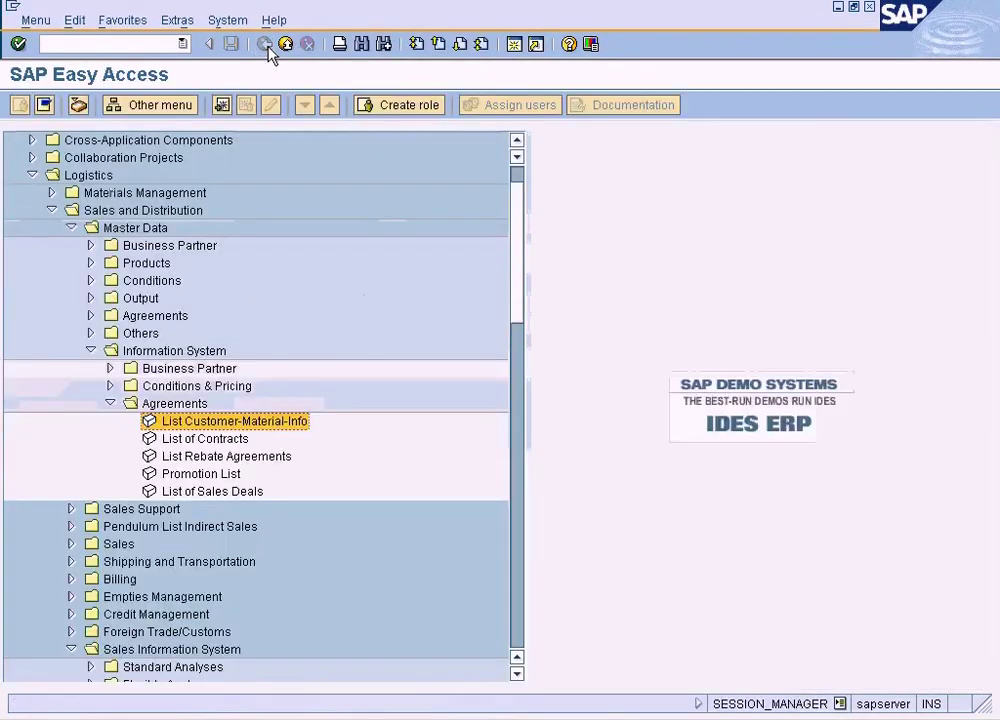
Highlight List of Contracts and List Rebate Agreements, and collapse the Agreements and Information System folders under Master Data.
left_click(152, 440)
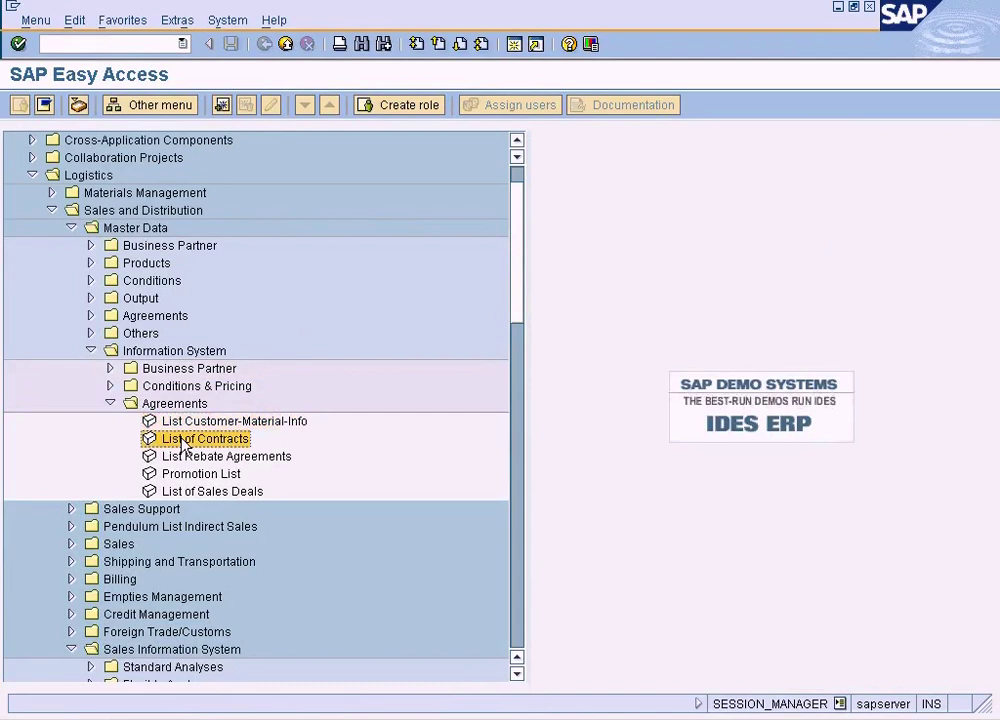
left_click(142, 455)
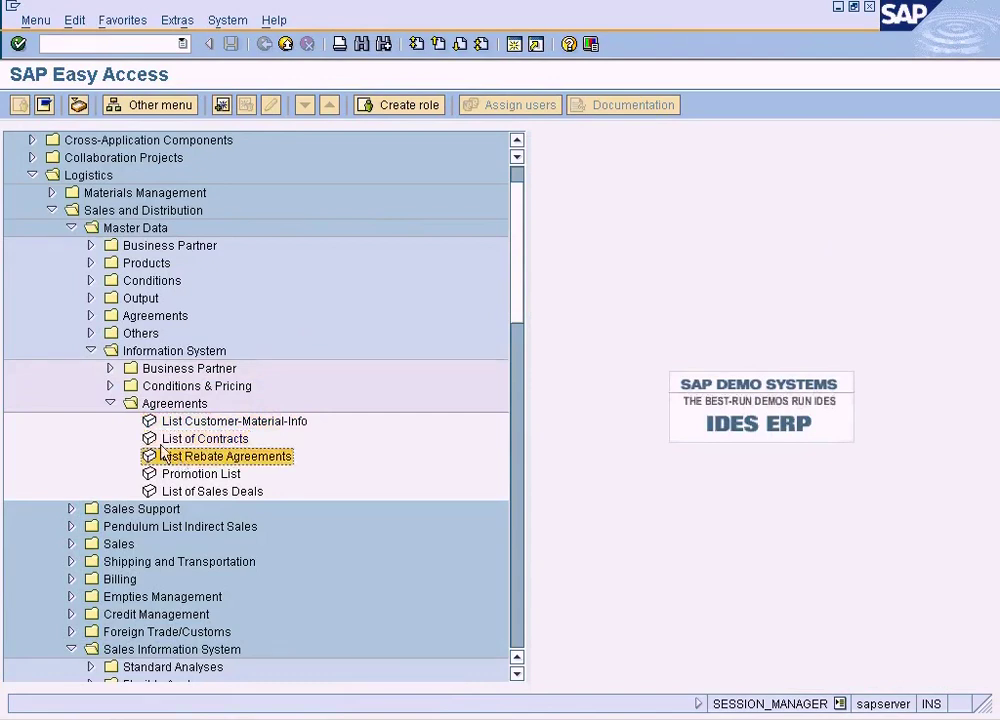
left_click(110, 404)
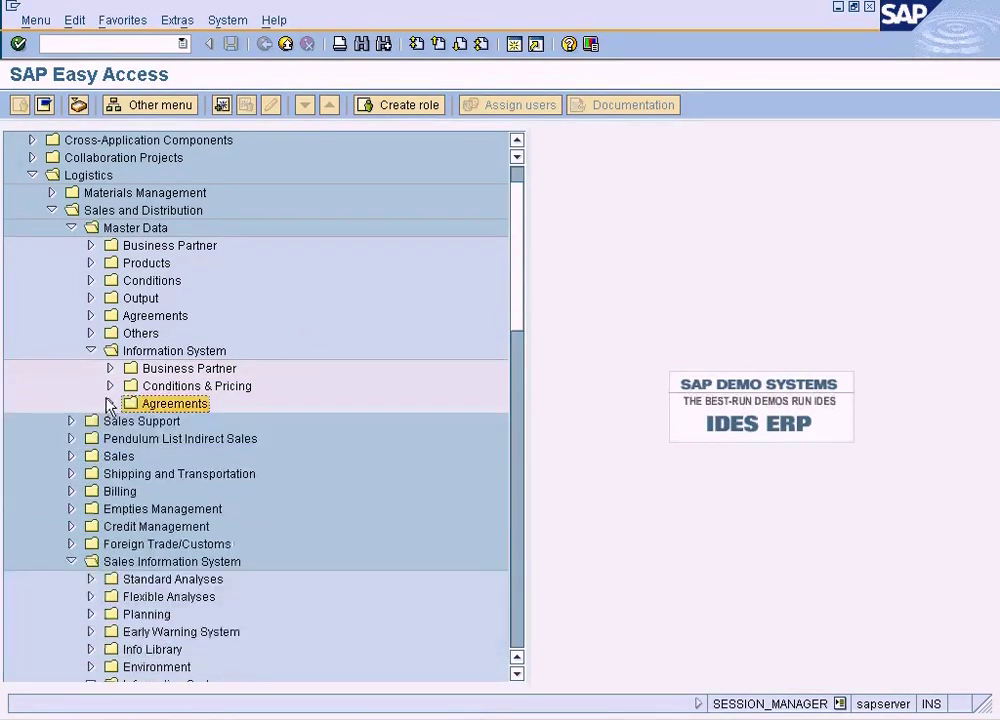
left_click(90, 351)
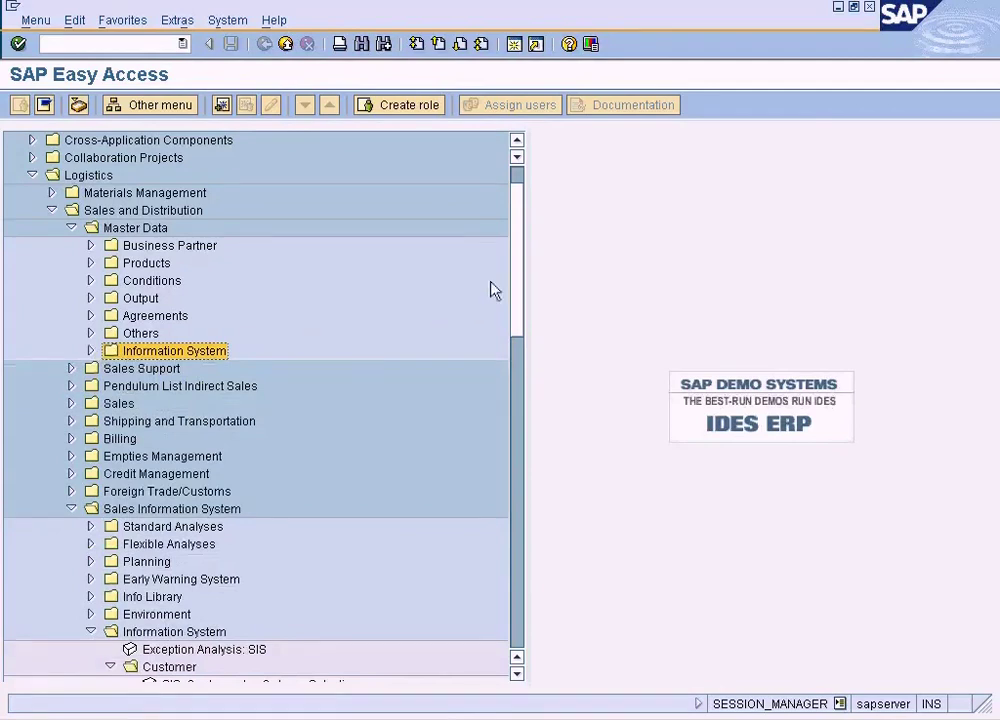
Highlight Sales Information System and collapse the Master Data folder under Sales and Distribution.
left_click(165, 509)
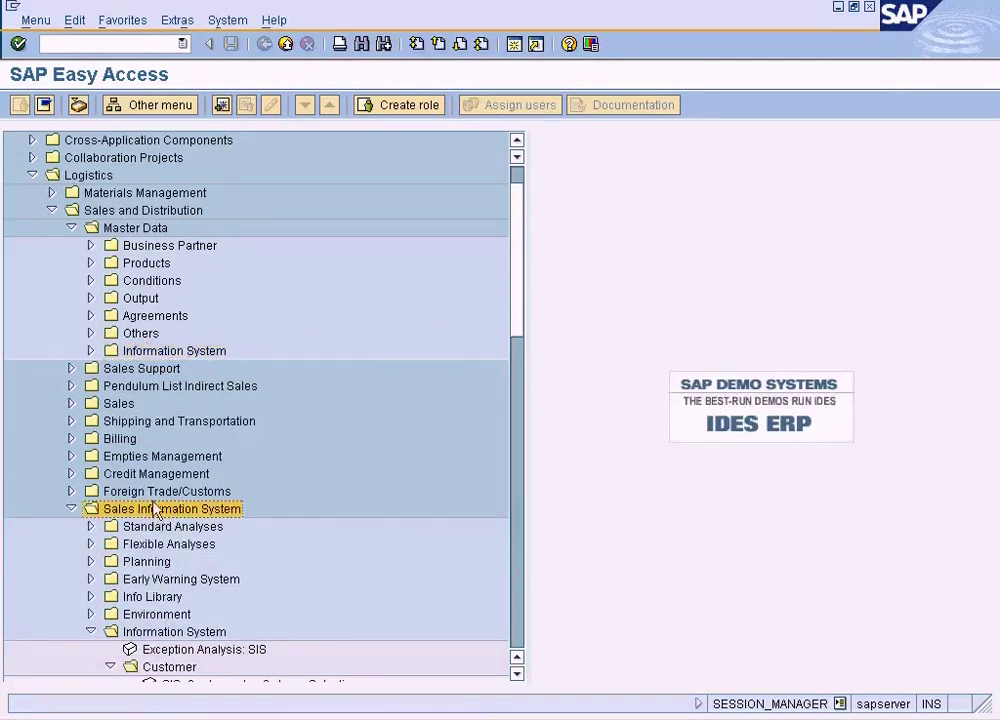
left_click(56, 211)
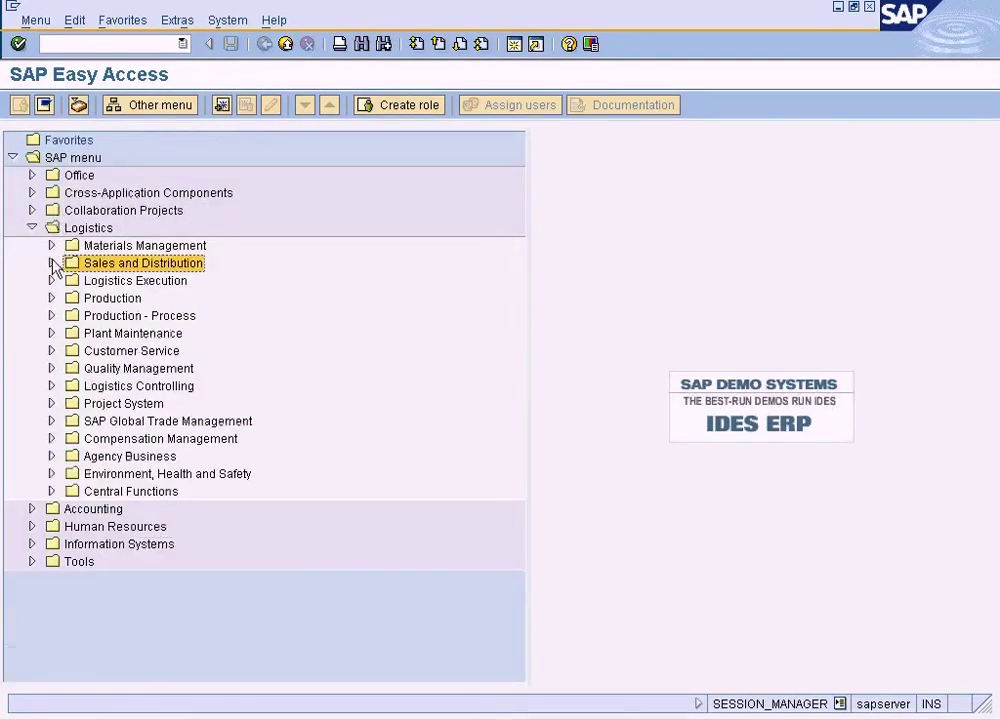
left_click(52, 263)
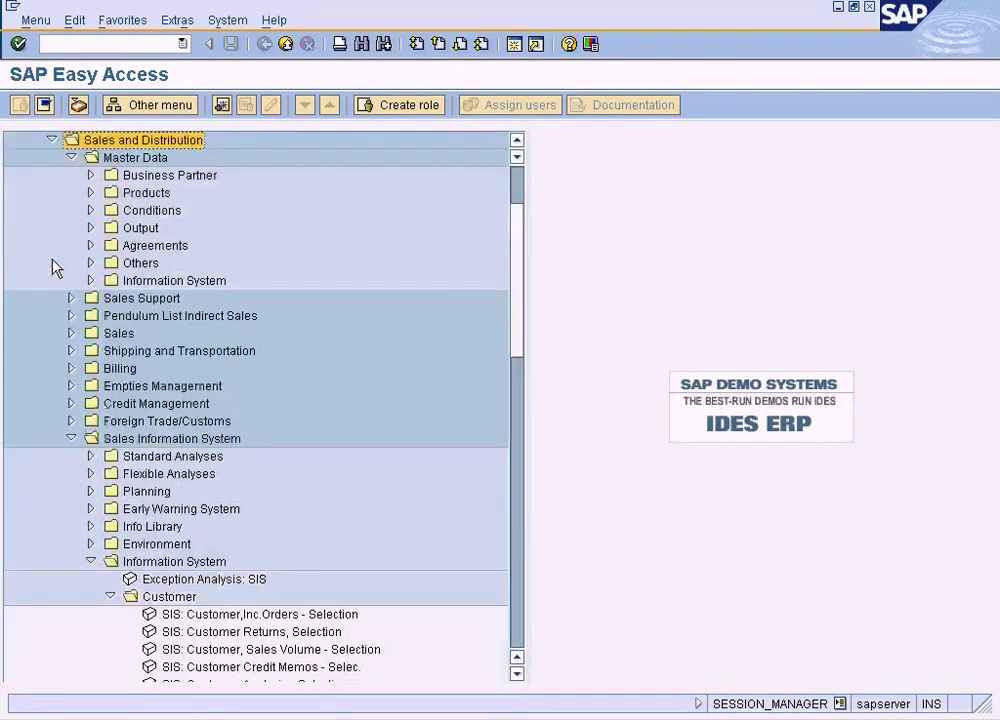
left_click(71, 158)
Highlight the Sales Information System folder, its Information System subfolder and the Customer report group.
left_click(163, 316)
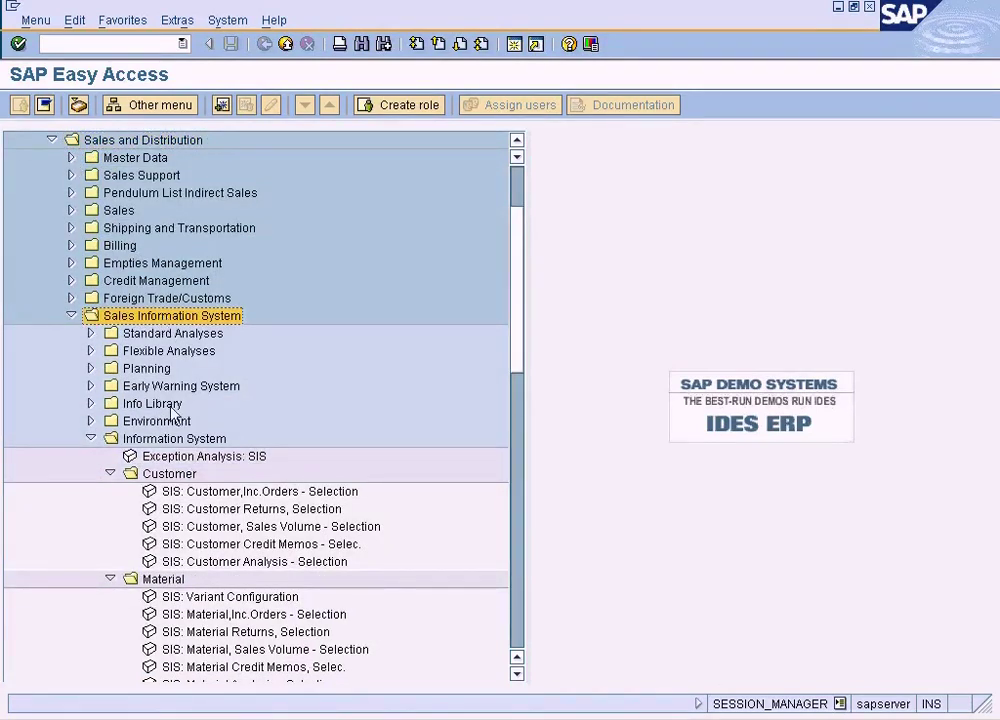
left_click(150, 440)
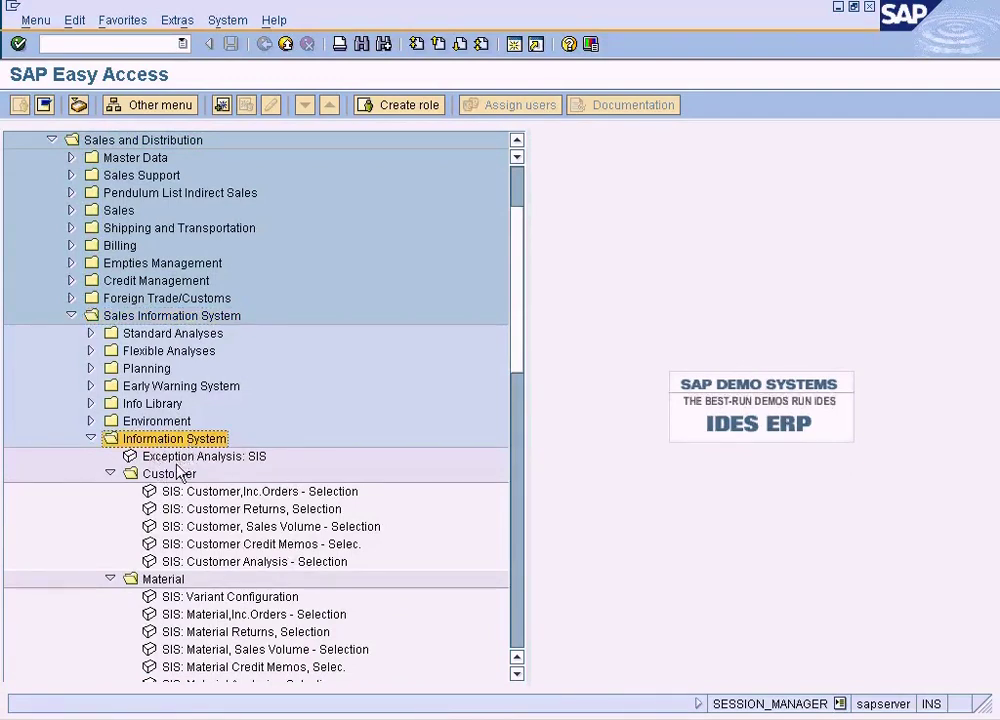
left_click(170, 478)
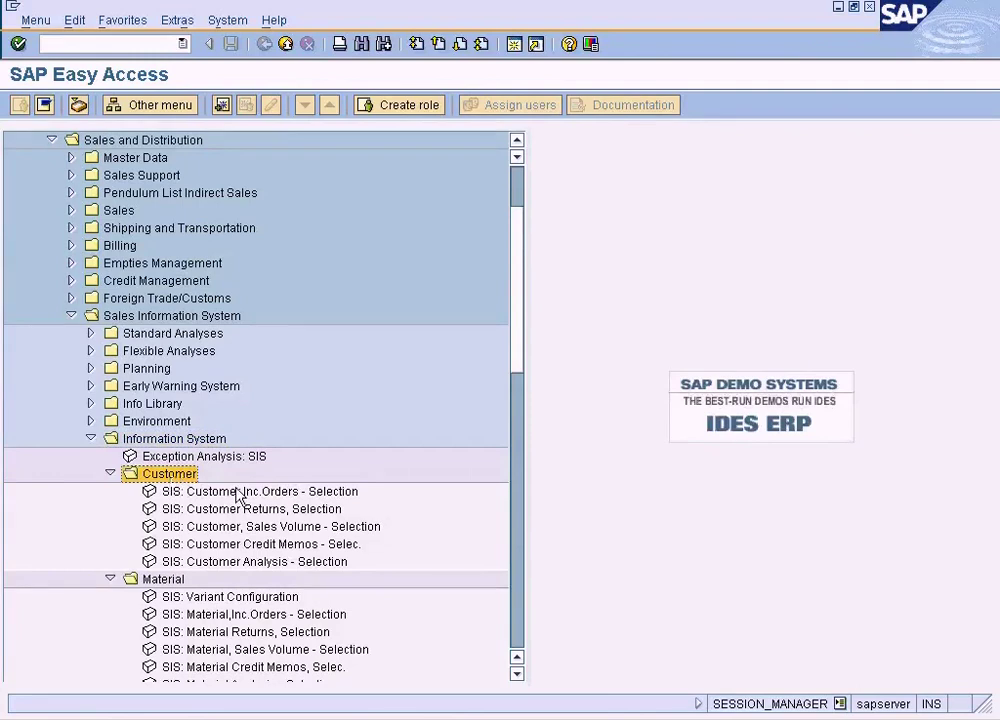
Open the SIS customer incoming orders selection, review its Sold-to party and Material criteria, and return to the menu tree.
left_click(184, 491)
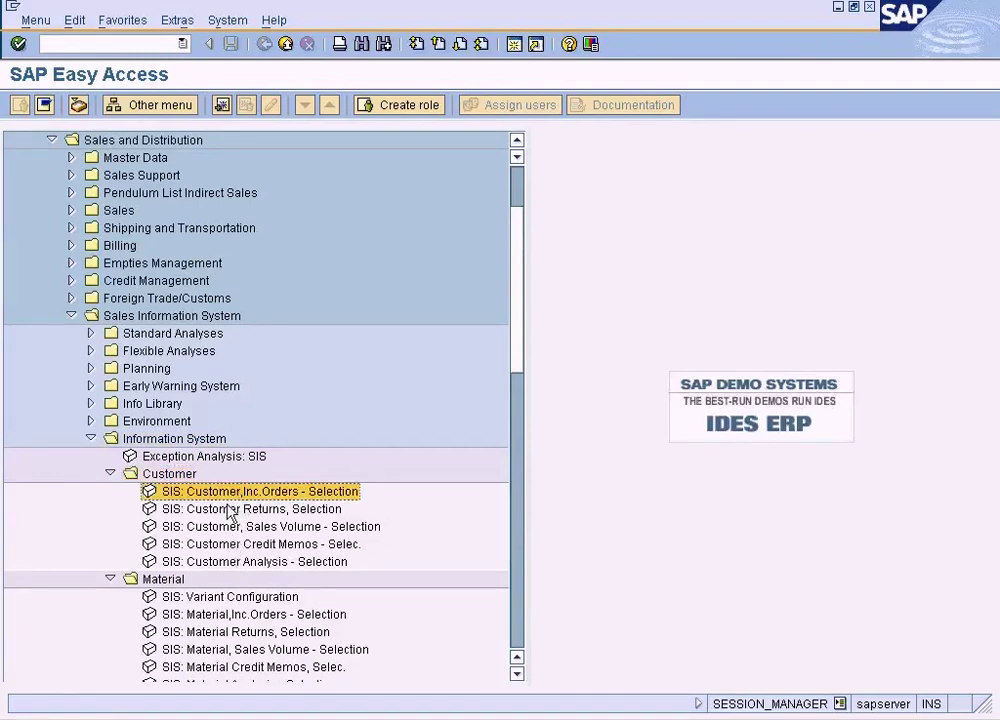
double_click(229, 493)
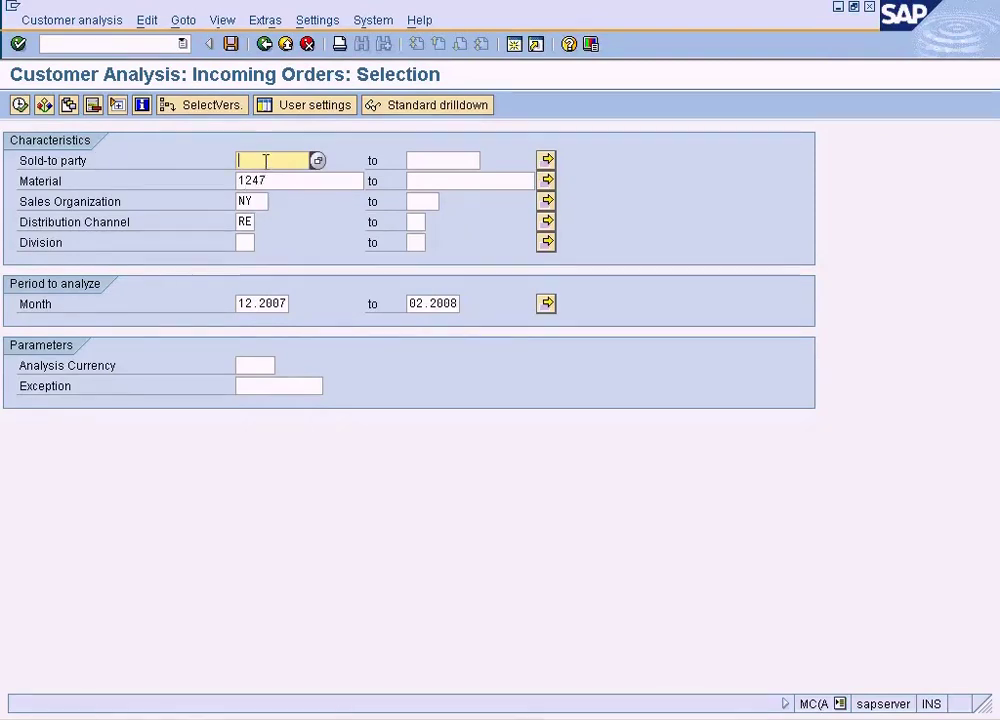
left_click(267, 180)
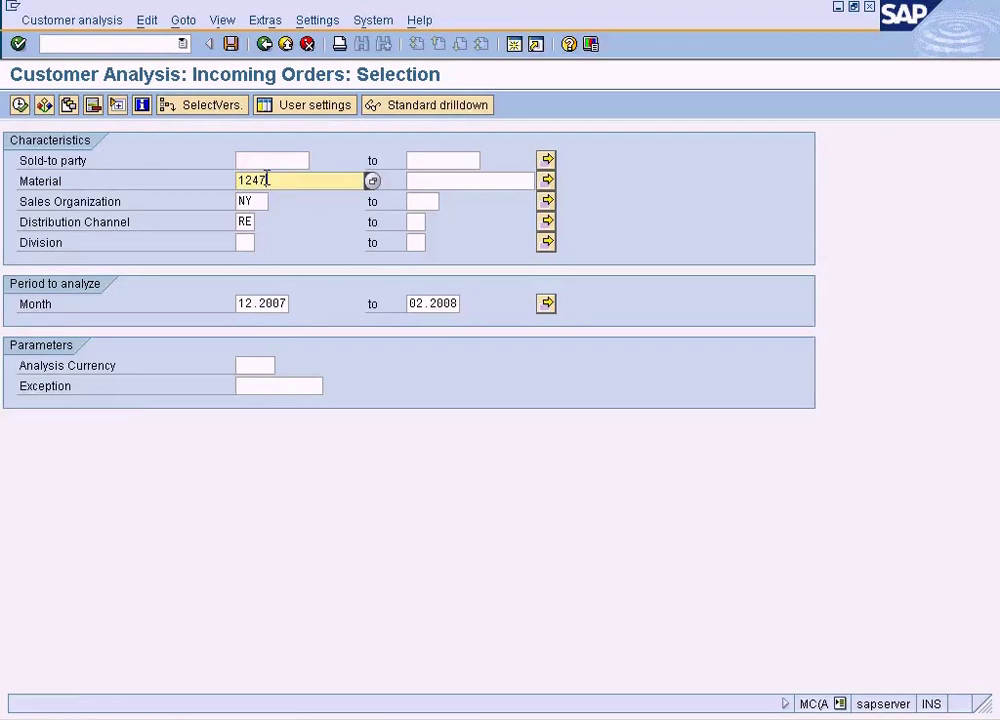
left_click(258, 158)
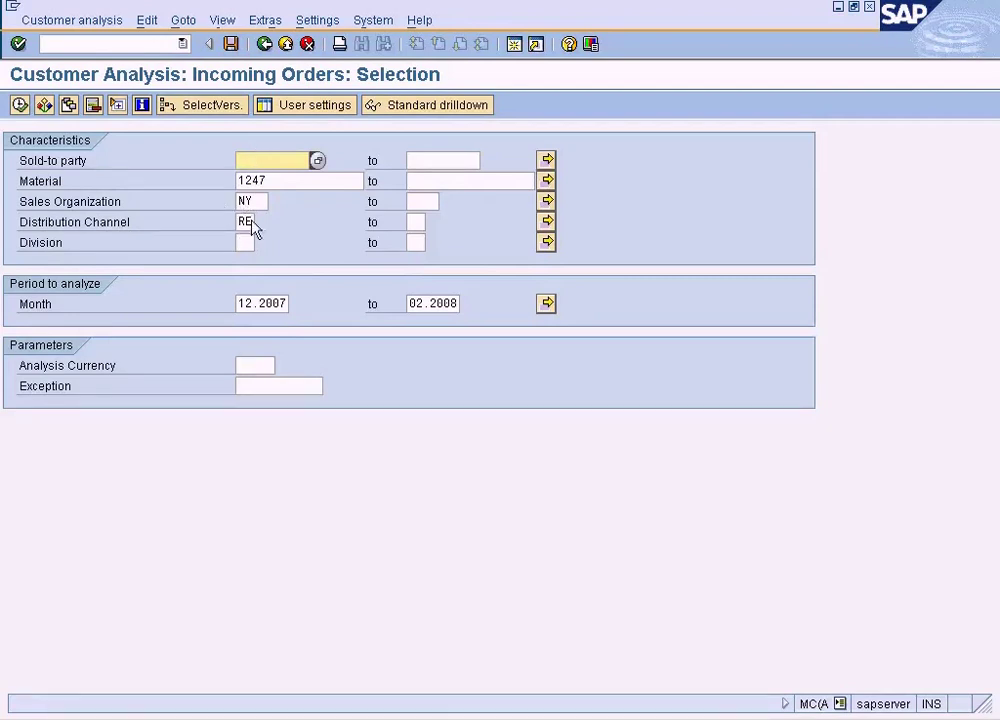
left_click(265, 51)
Open the SIS customer returns selection screen to view its criteria, and return to the menu tree.
left_click(262, 510)
double_click(262, 510)
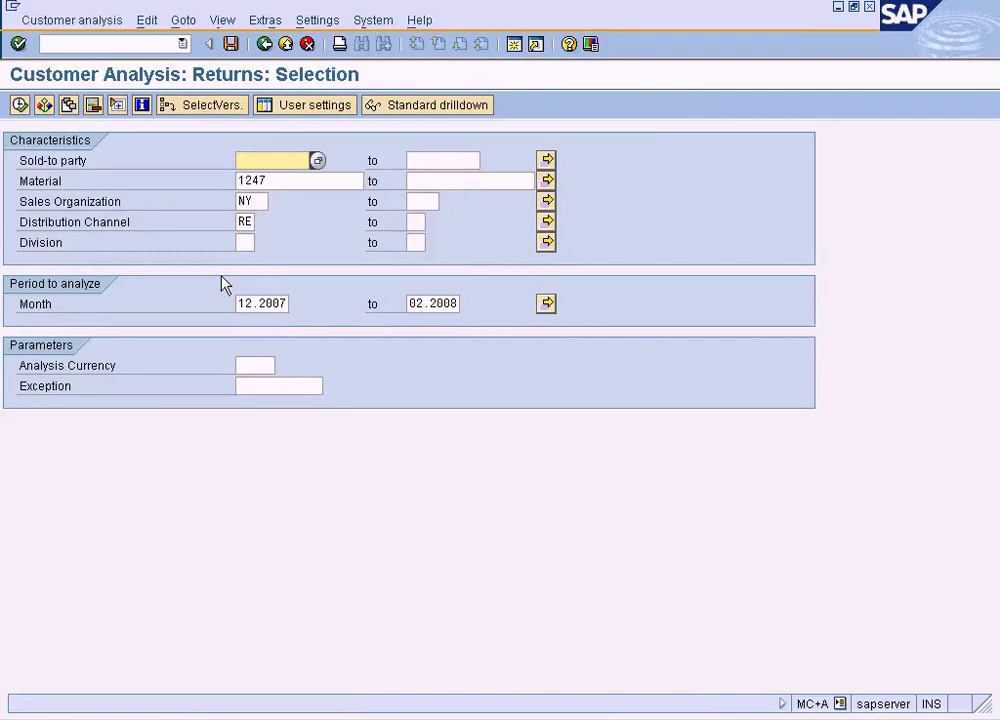
left_click(266, 46)
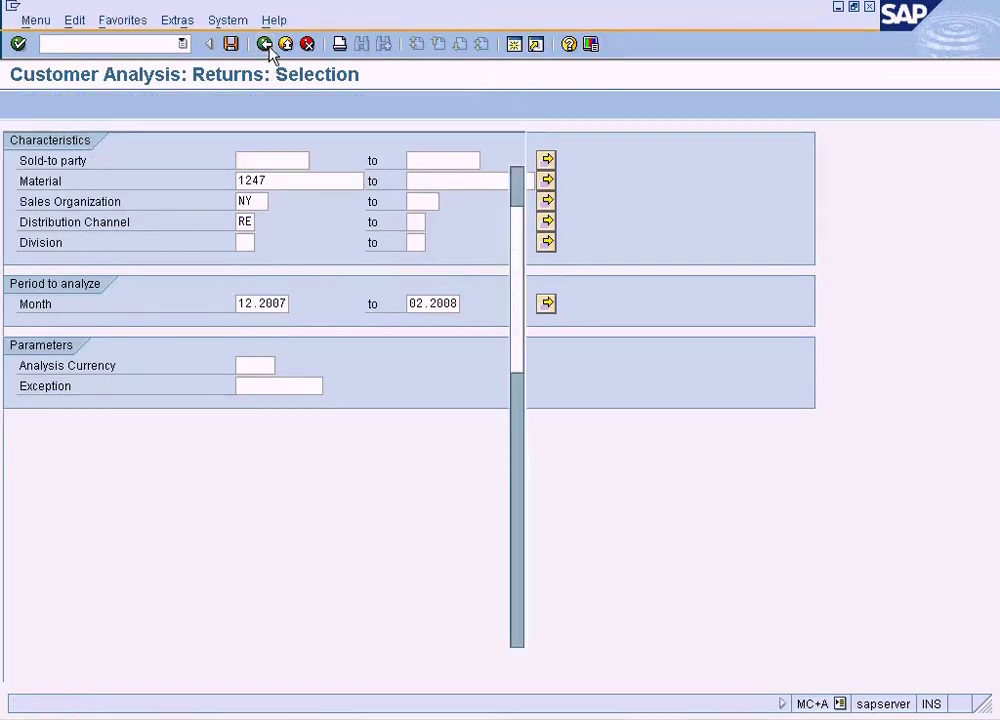
Open the SIS customer sales volume selection screen to view its criteria, and return to the menu tree.
left_click(281, 528)
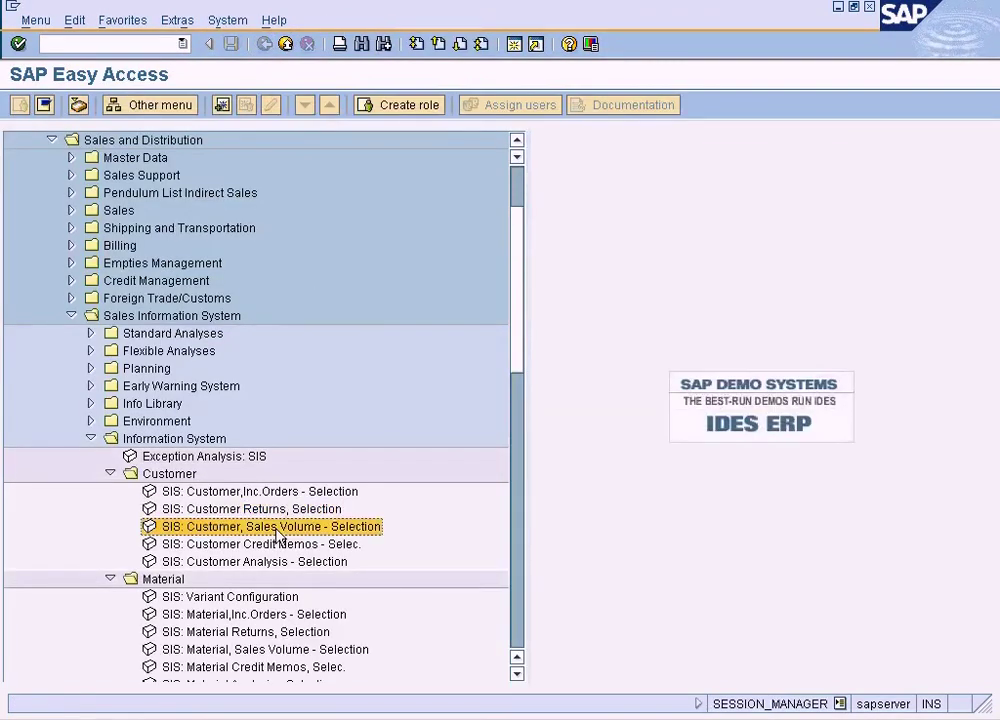
double_click(278, 537)
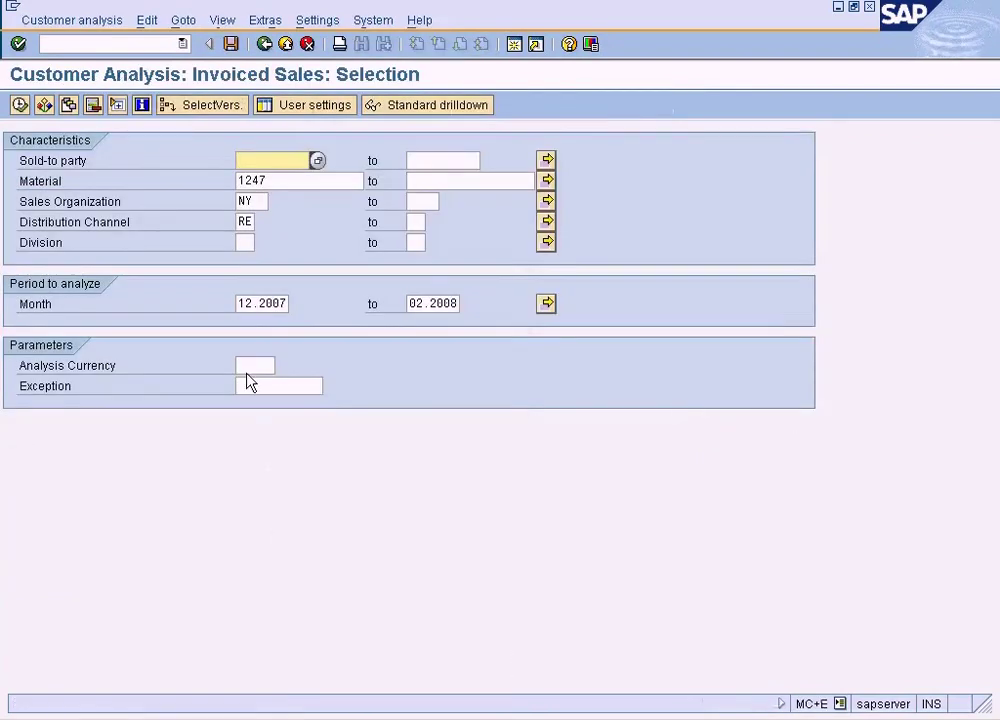
left_click(265, 45)
Contrast the customer incoming orders report with the sales volume report, reopening the invoiced sales selection screen twice.
left_click(330, 491)
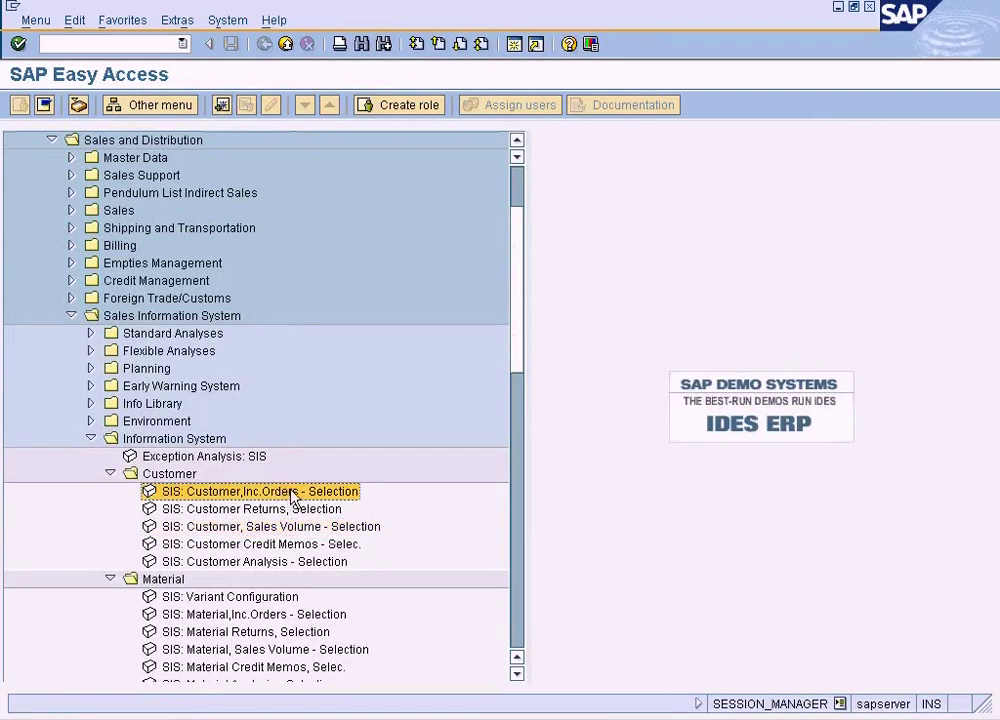
left_click(310, 527)
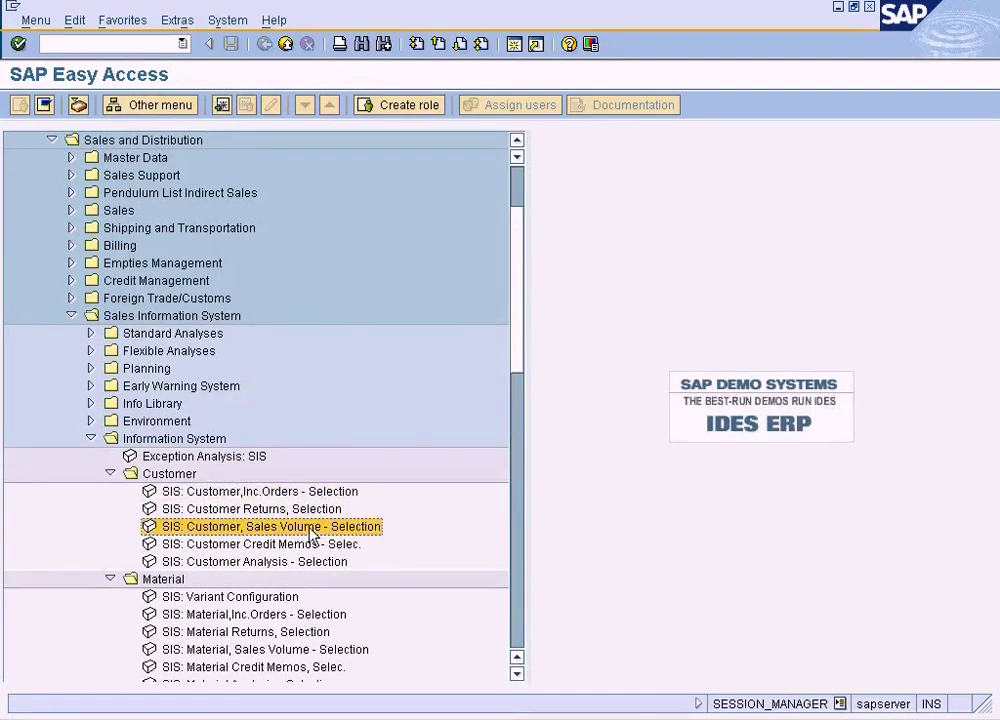
double_click(310, 530)
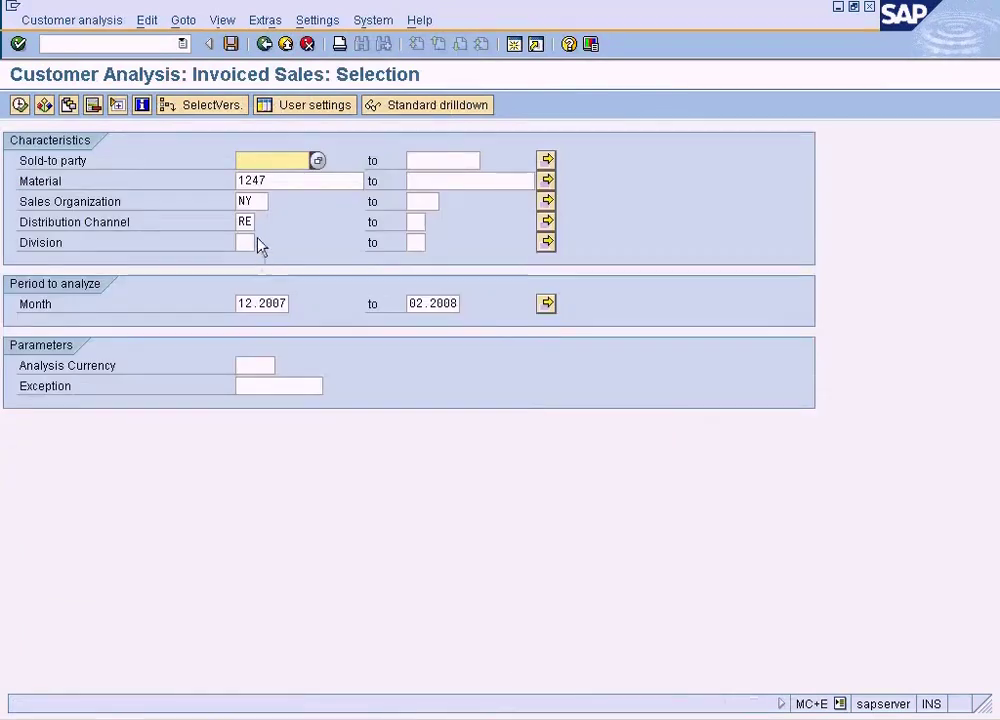
left_click(263, 45)
left_click(268, 491)
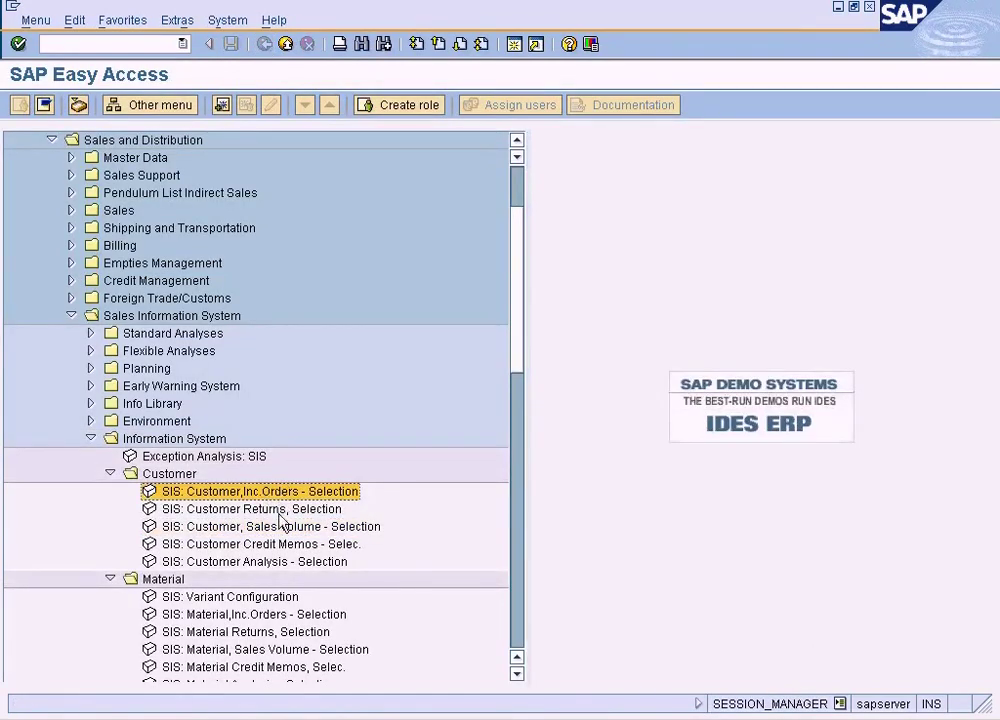
left_click(280, 527)
double_click(280, 528)
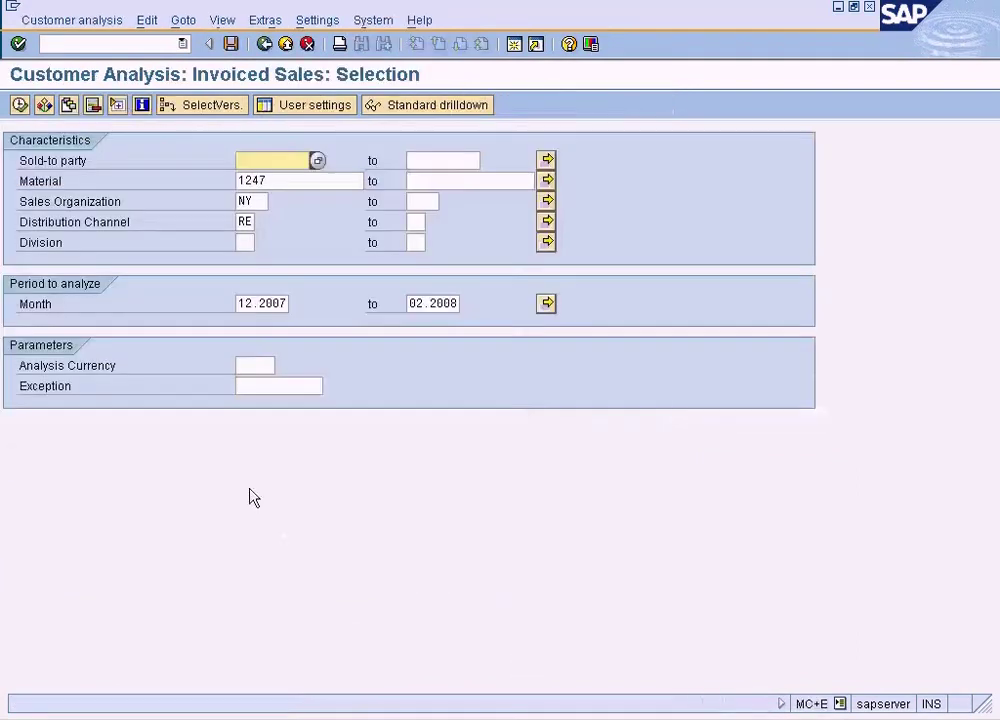
left_click(264, 43)
Open the SIS customer credit memos selection screen to view its criteria, and return to the menu tree.
left_click(313, 545)
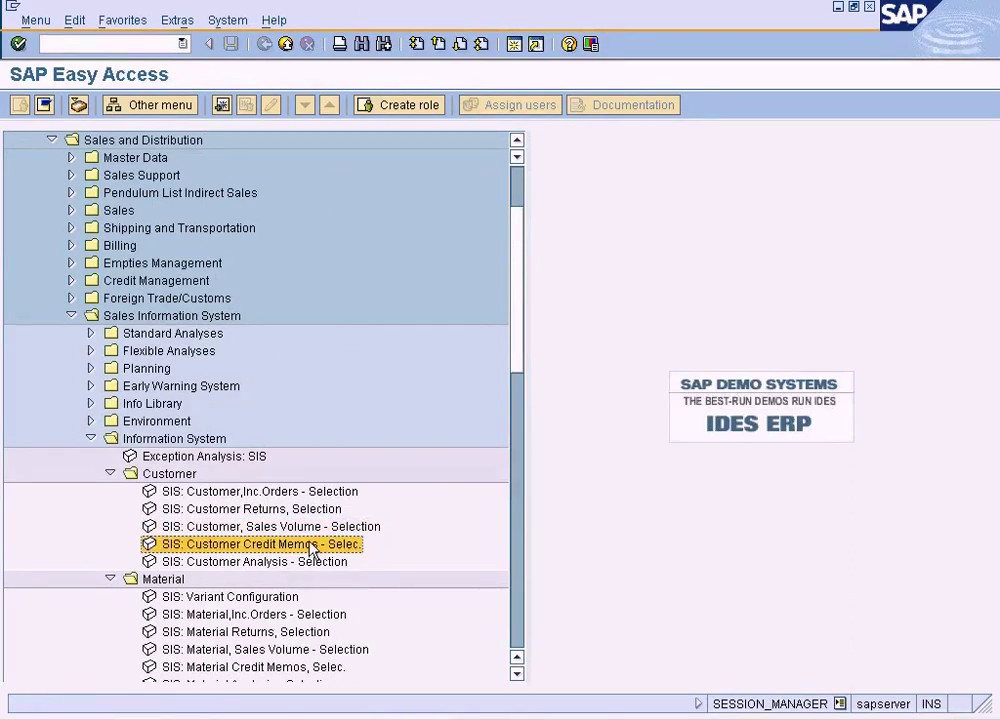
left_click(281, 511)
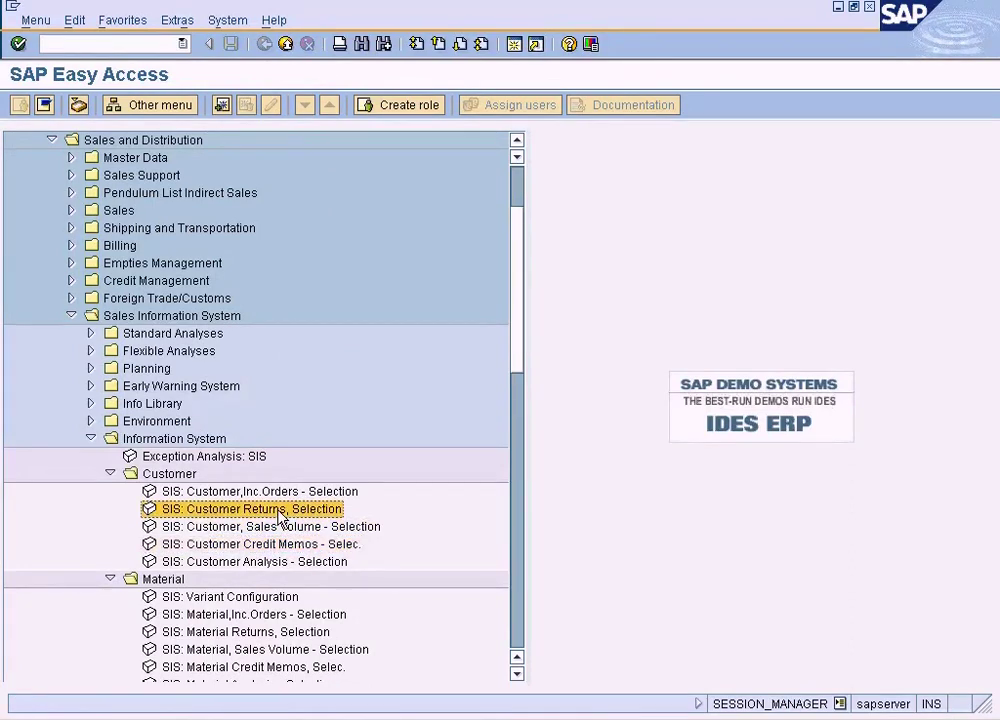
double_click(279, 545)
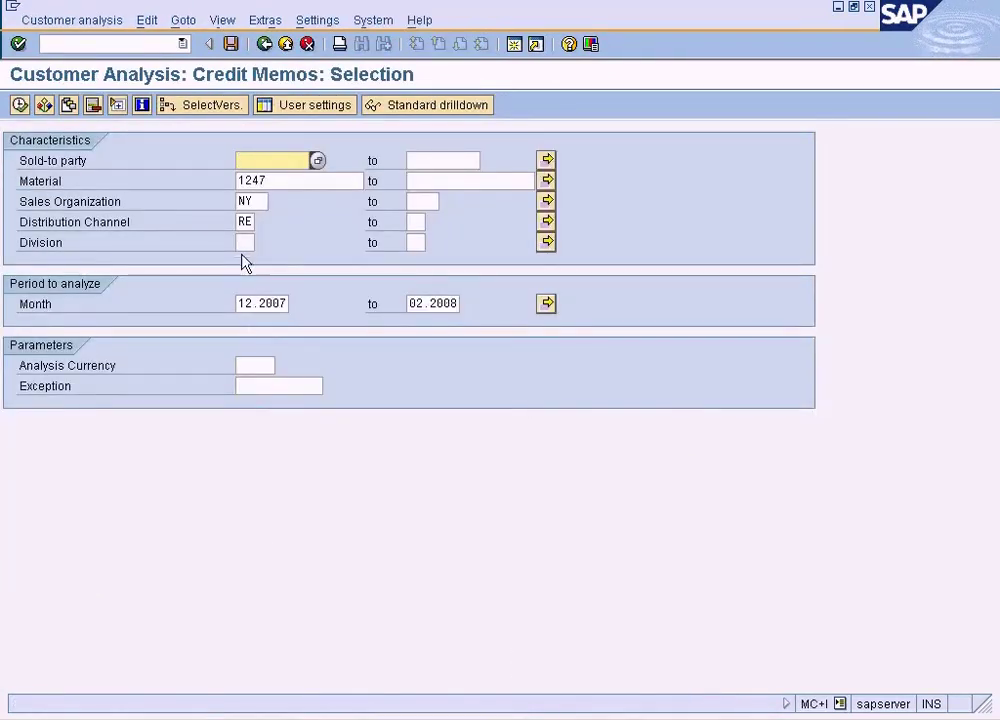
left_click(265, 44)
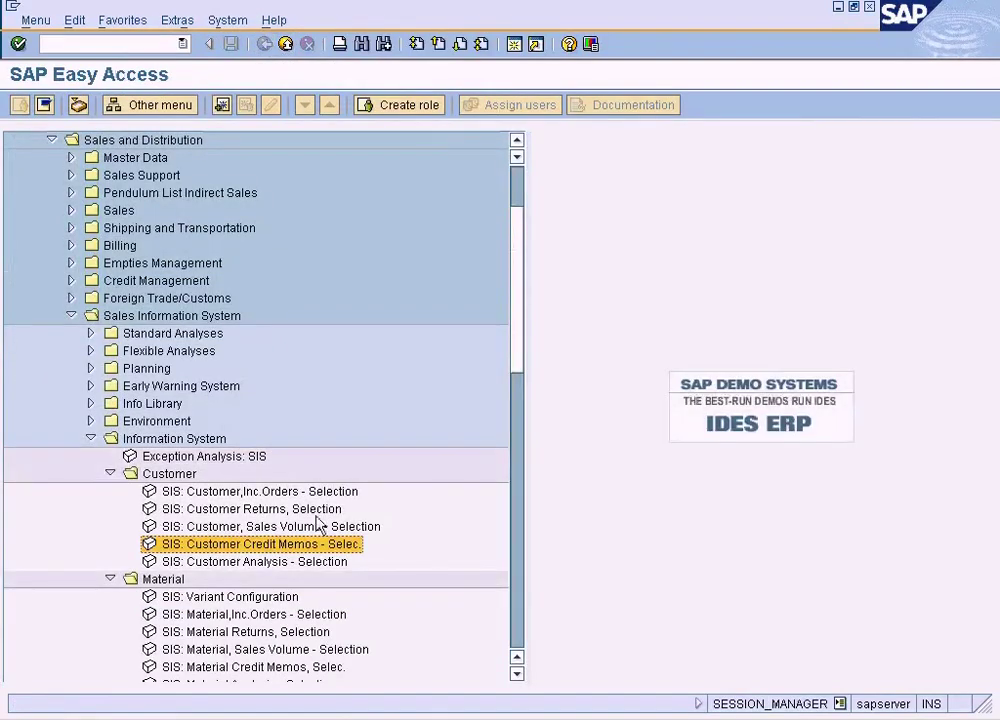
Open the general SIS customer analysis selection, view the Sold-to party search options, and return without choosing a customer.
double_click(306, 562)
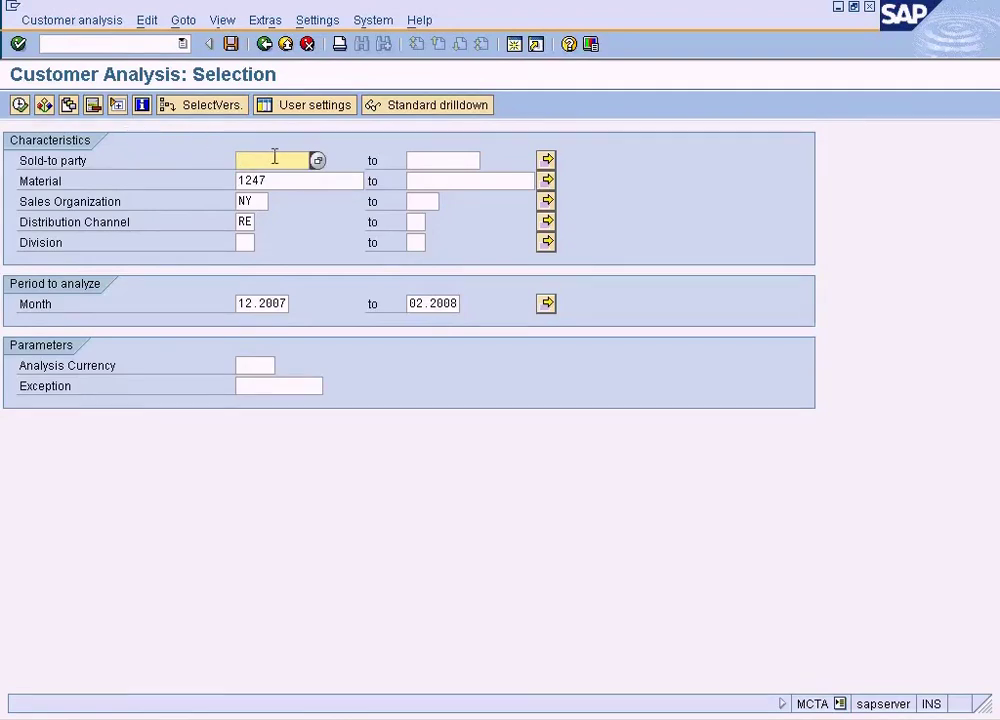
left_click(317, 161)
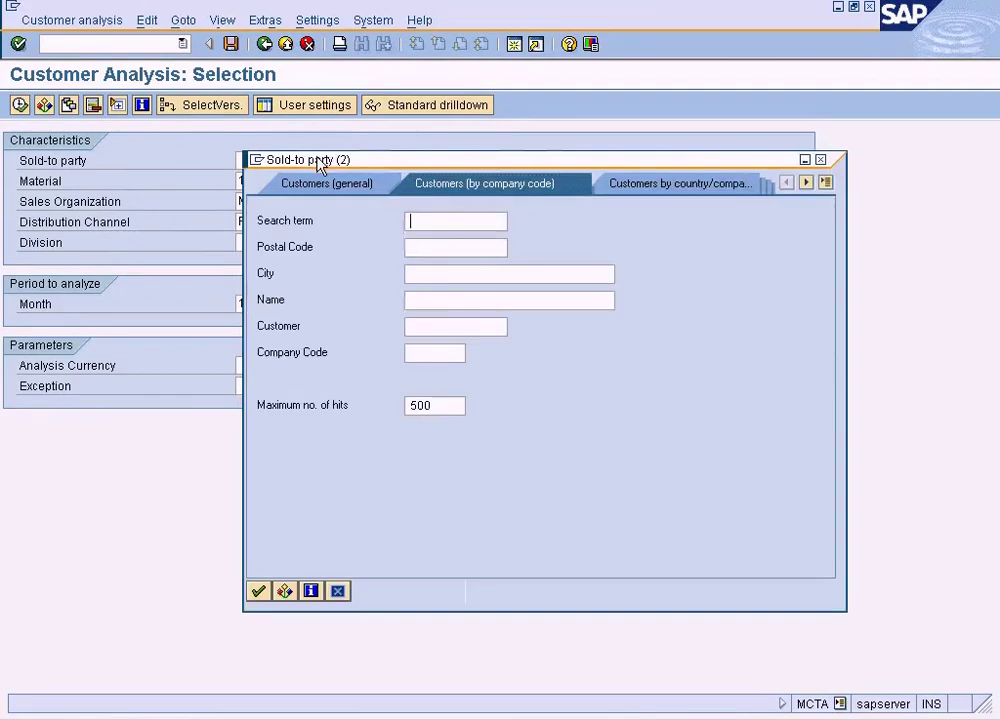
left_click(338, 591)
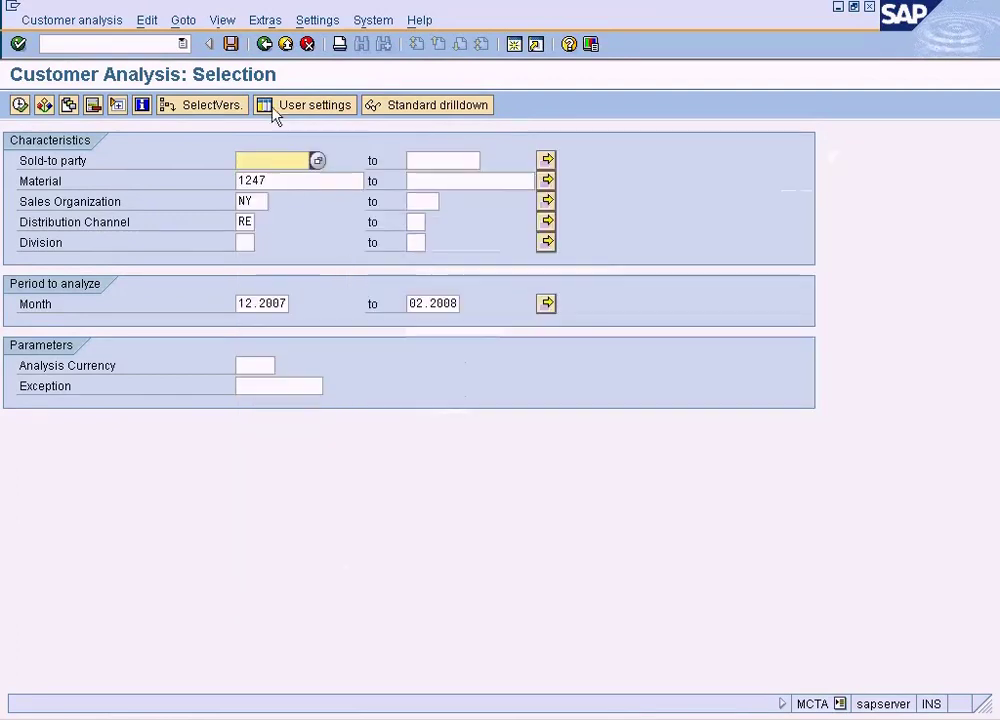
left_click(264, 44)
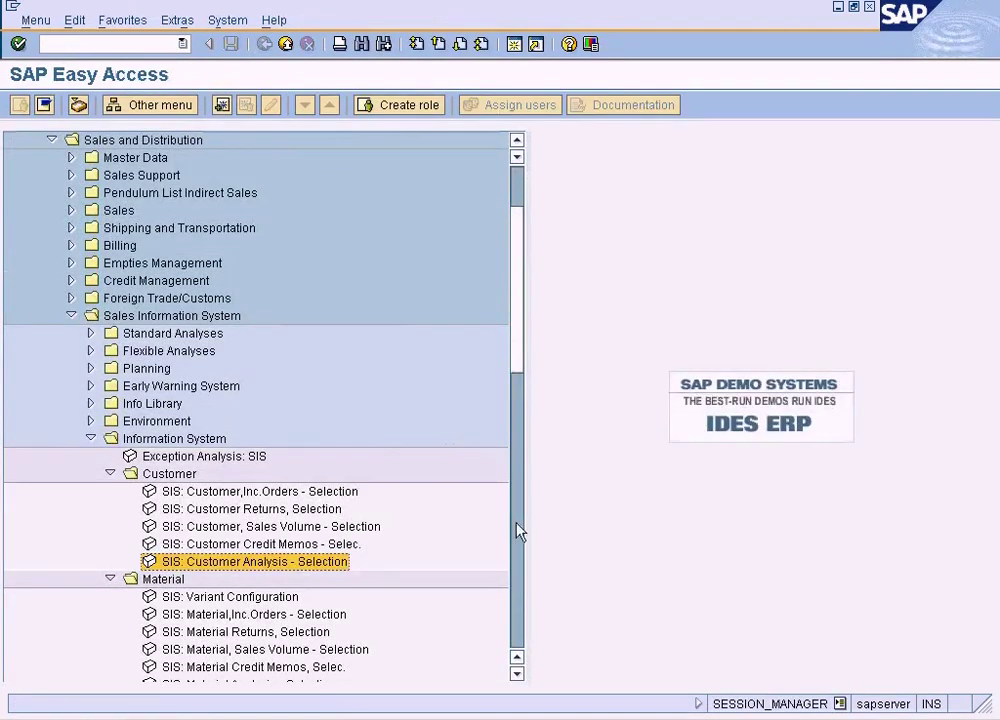
Browse the Sales Information System reports for material, sales organization and shipping point.
left_click(516, 674)
left_click(516, 674)
left_click(516, 674)
left_click(516, 674)
left_click(516, 674)
left_click(516, 674)
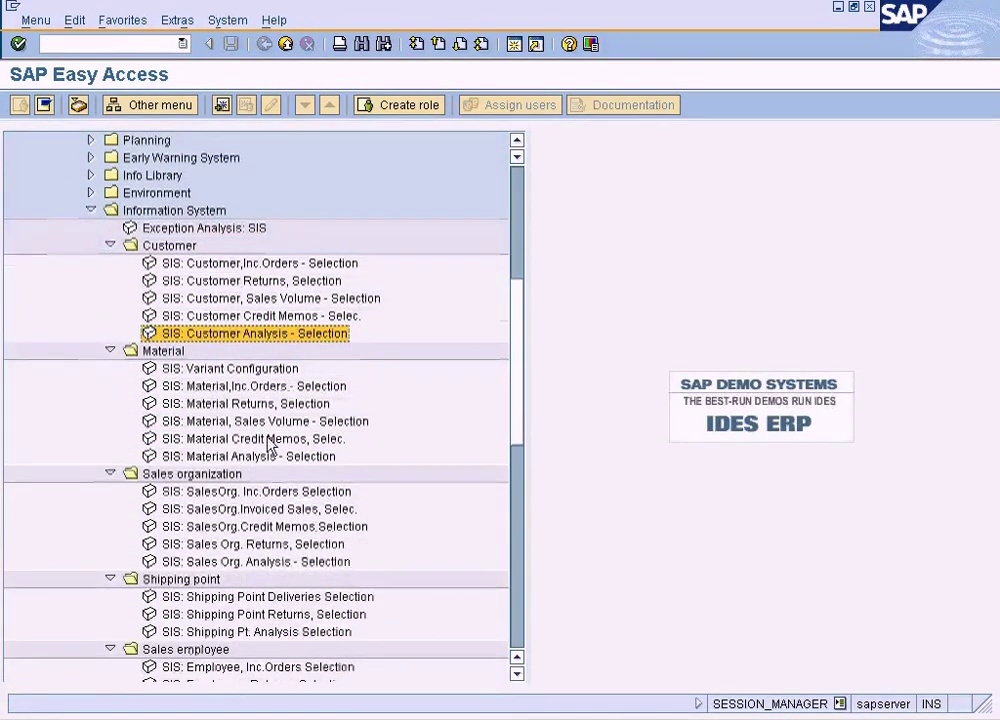
View the SIS material incoming orders selection criteria twice, and go over the material returns, sales volume and credit memos reports.
left_click(236, 403)
left_click(252, 388)
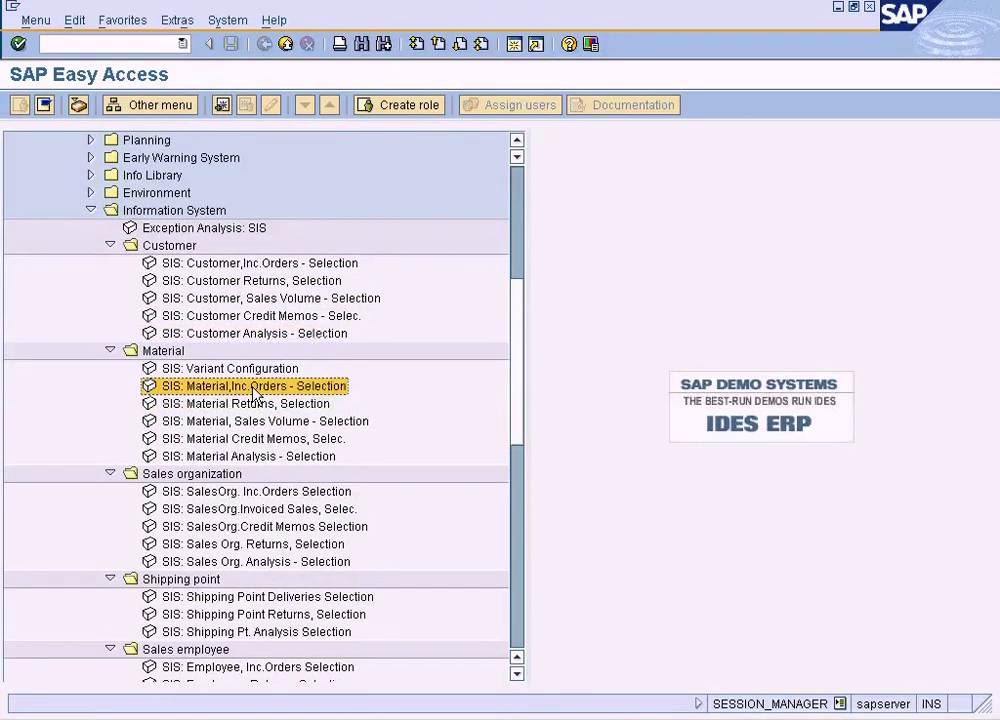
double_click(253, 388)
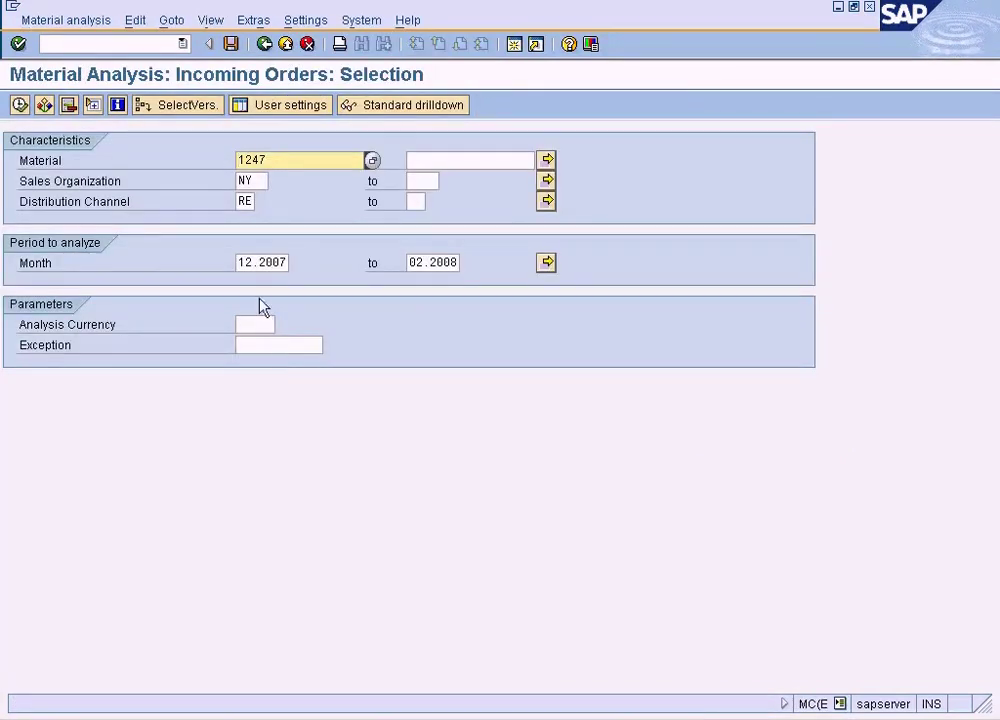
left_click(265, 45)
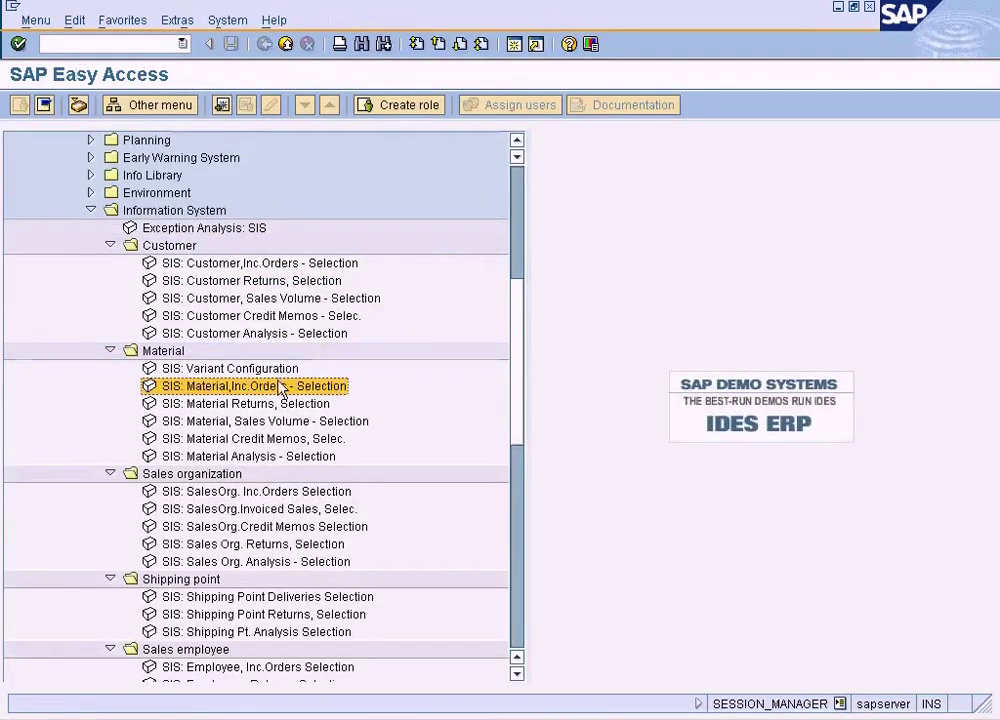
double_click(280, 388)
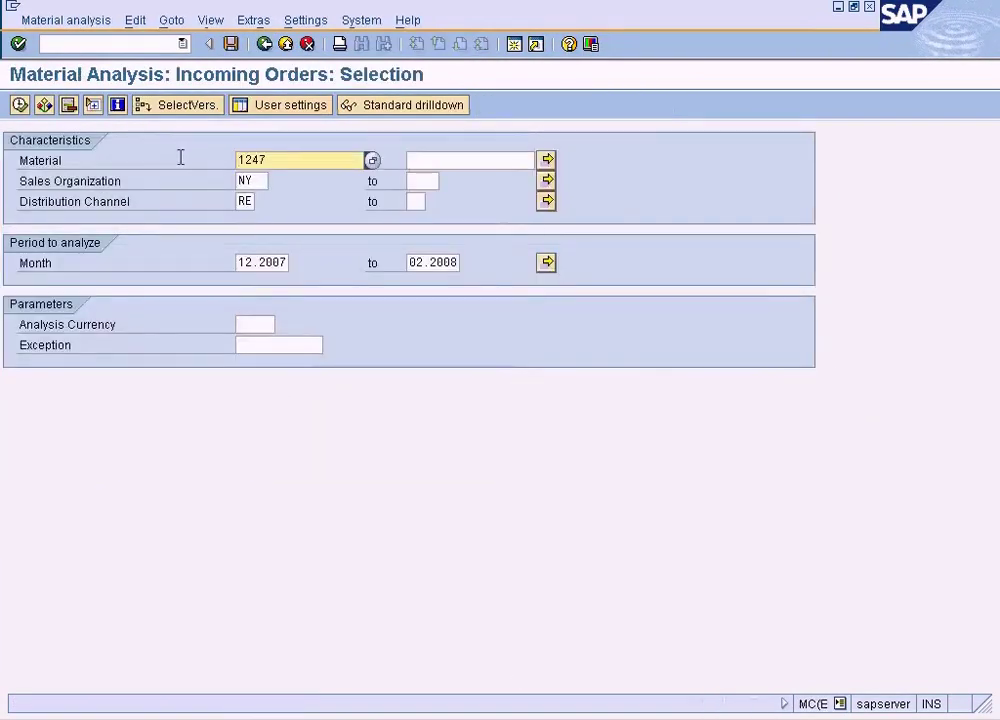
left_click(268, 46)
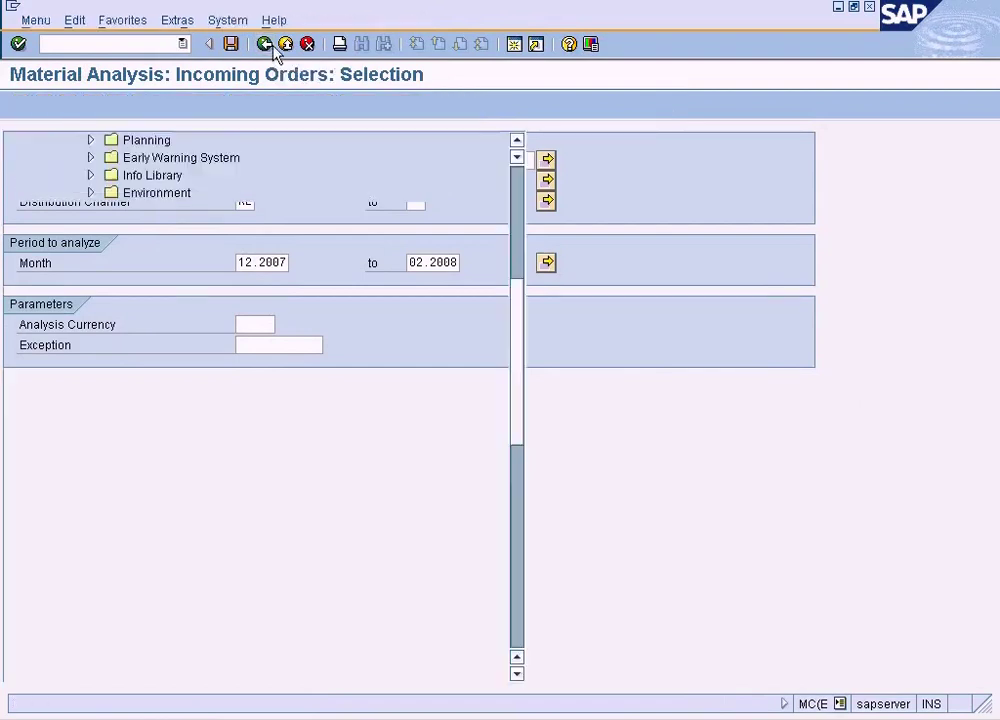
left_click(267, 404)
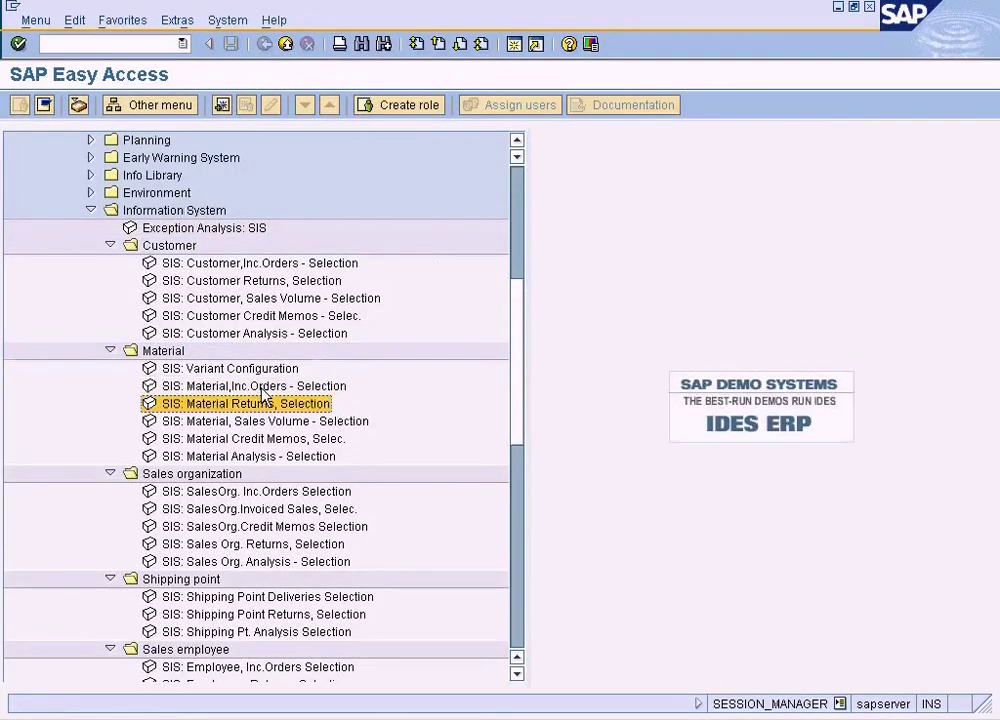
left_click(266, 423)
left_click(266, 440)
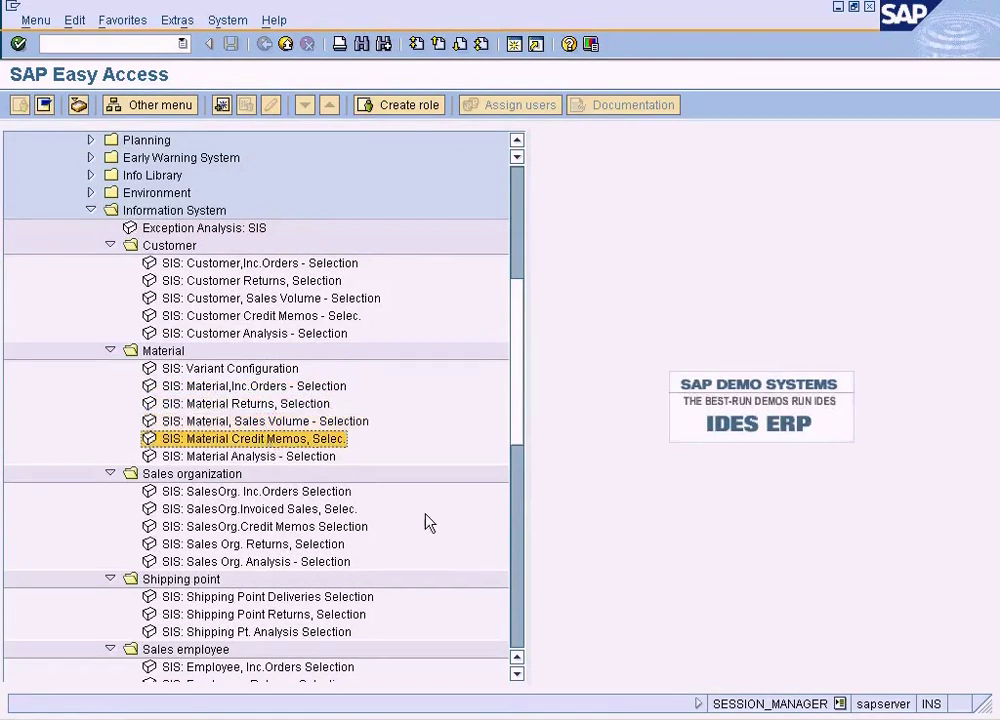
Open the SIS sales organization incoming orders selection, clear the Material criterion, and return to the menu tree without running the report.
left_click(517, 674)
left_click(517, 674)
left_click(517, 674)
left_click(517, 674)
left_click(517, 674)
left_click(517, 674)
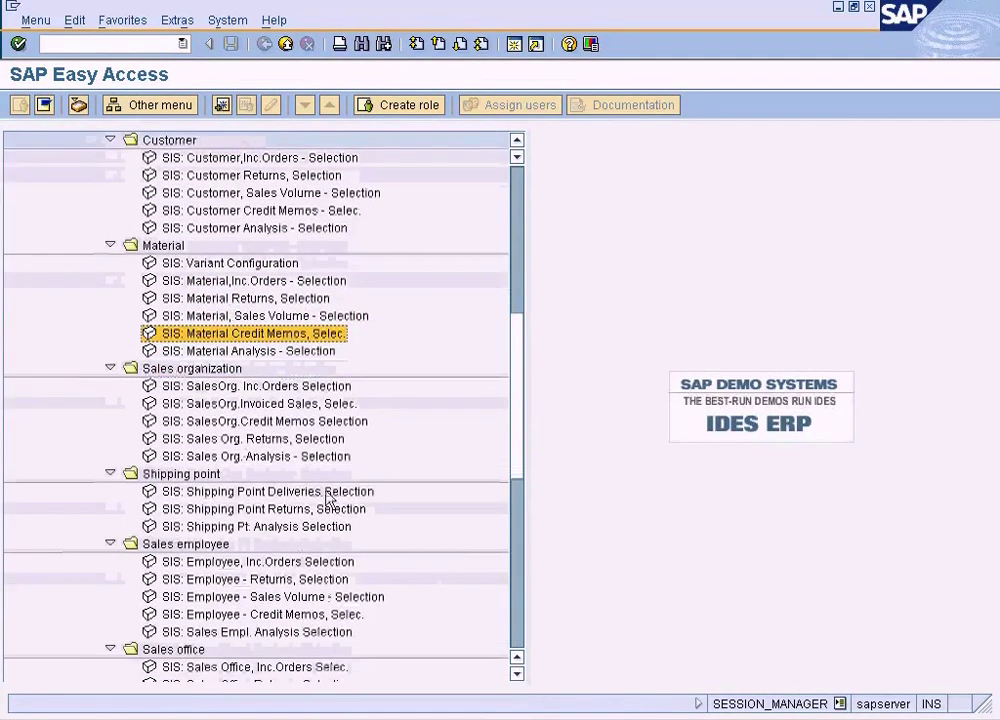
double_click(268, 388)
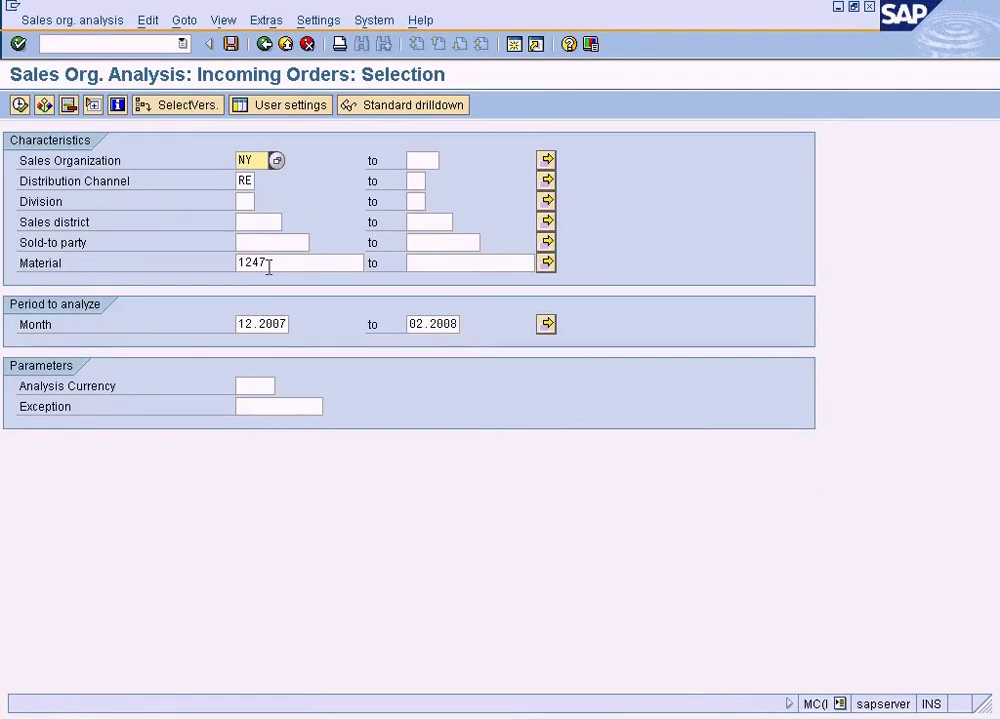
left_click_drag(290, 262, 196, 256)
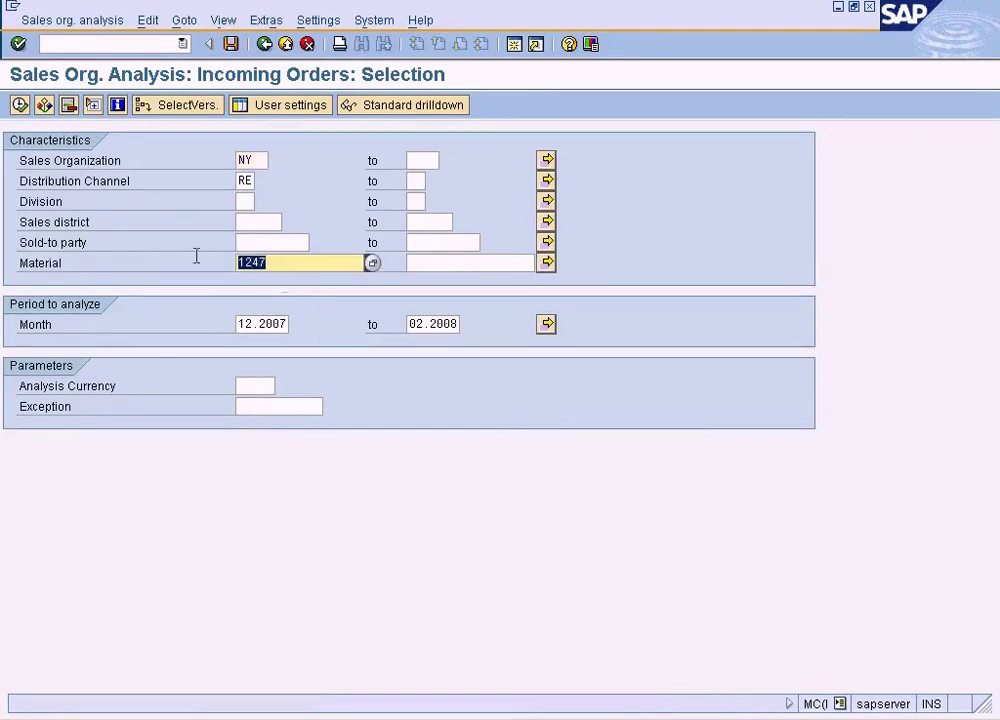
key("Delete")
left_click(254, 158)
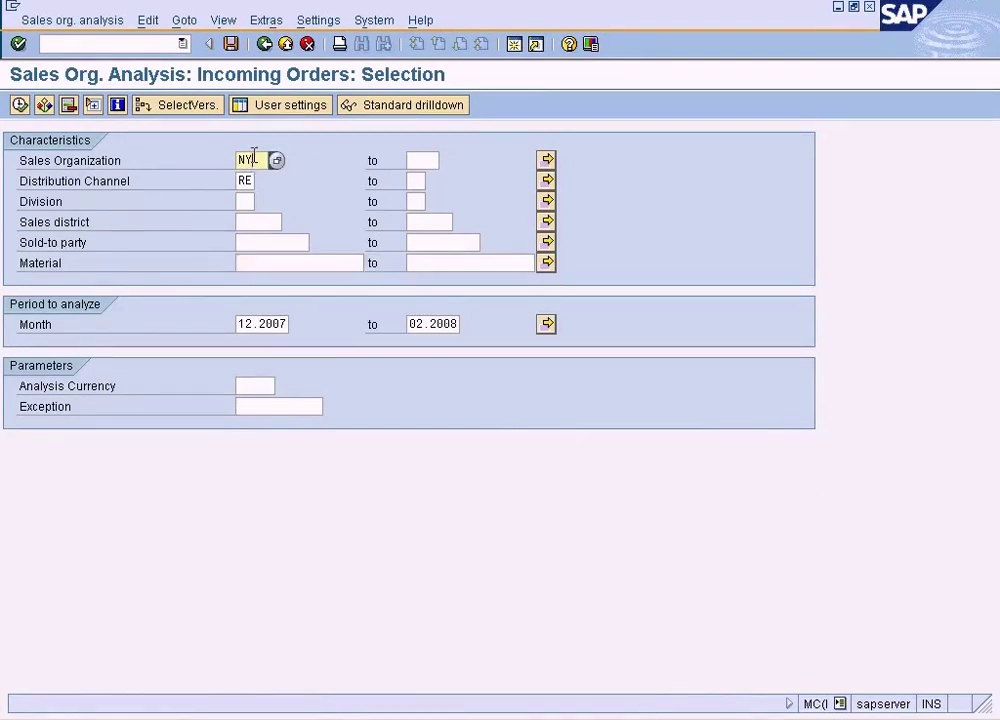
left_click(264, 44)
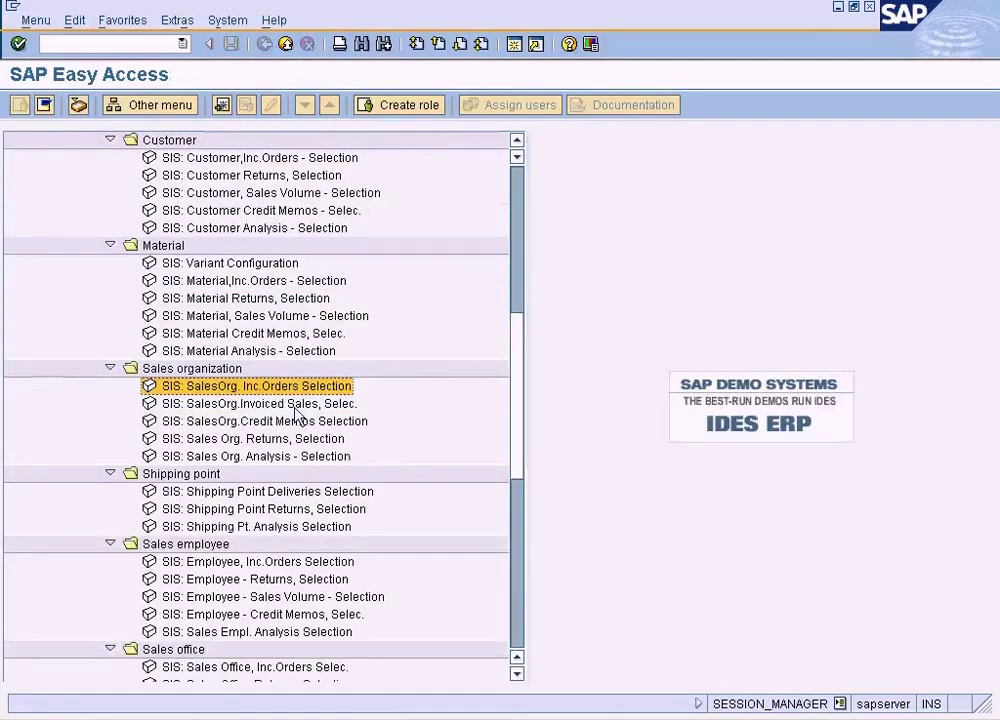
Go over the sales organization invoiced sales, credit memos and returns reports in the menu tree.
left_click(295, 405)
left_click(280, 421)
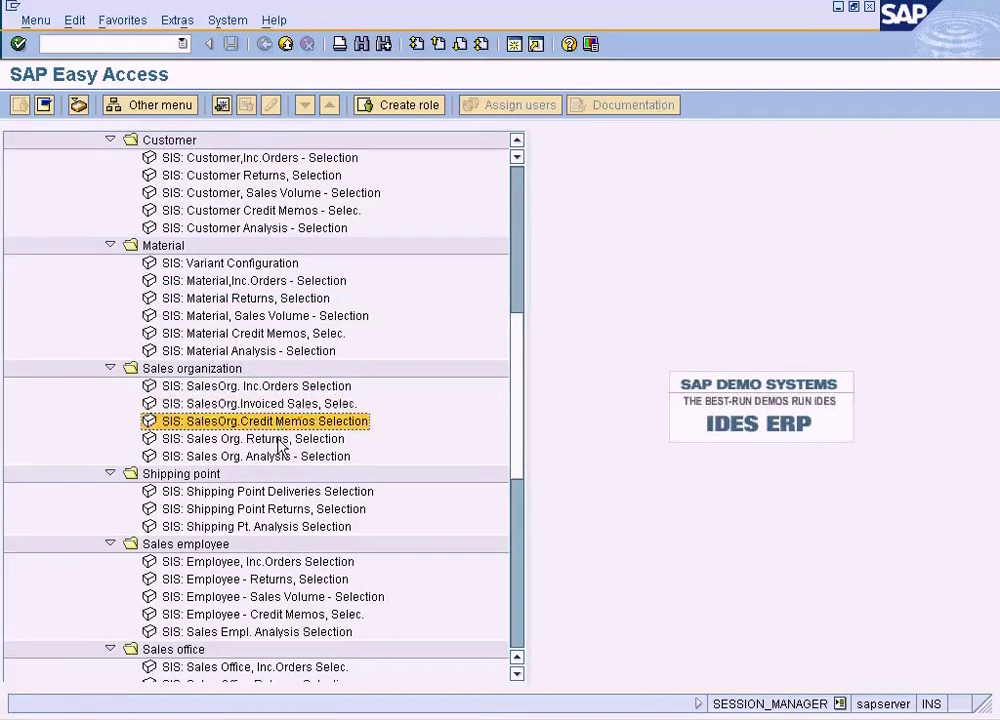
left_click(280, 438)
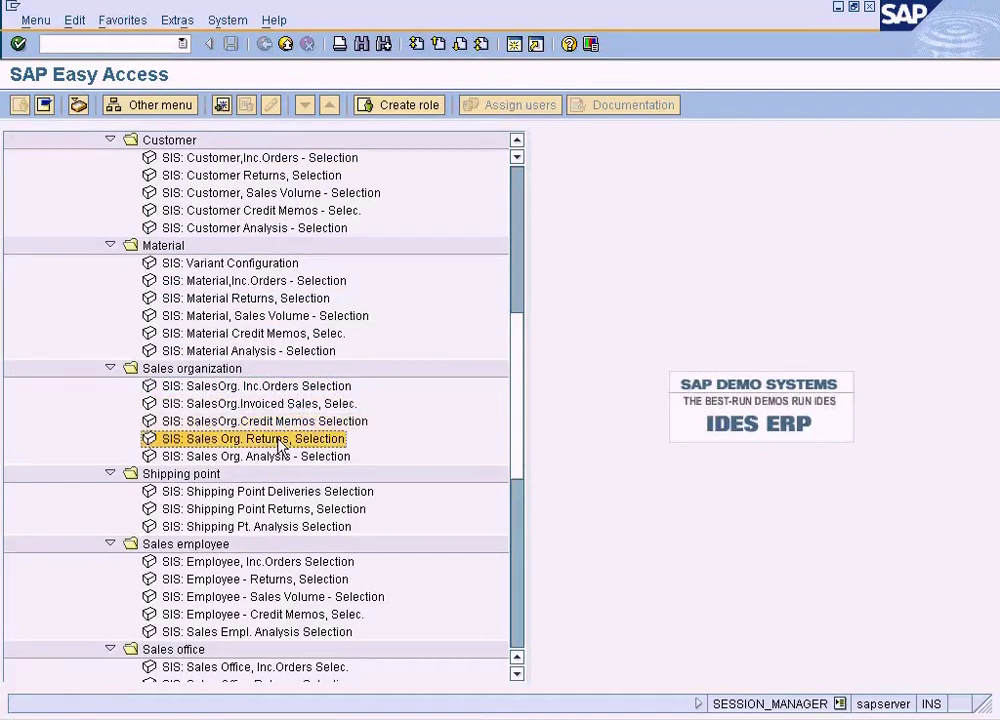
View the criteria of the SIS shipping point deliveries selection, return to the menu tree, and select the shipping point returns report.
left_click(257, 491)
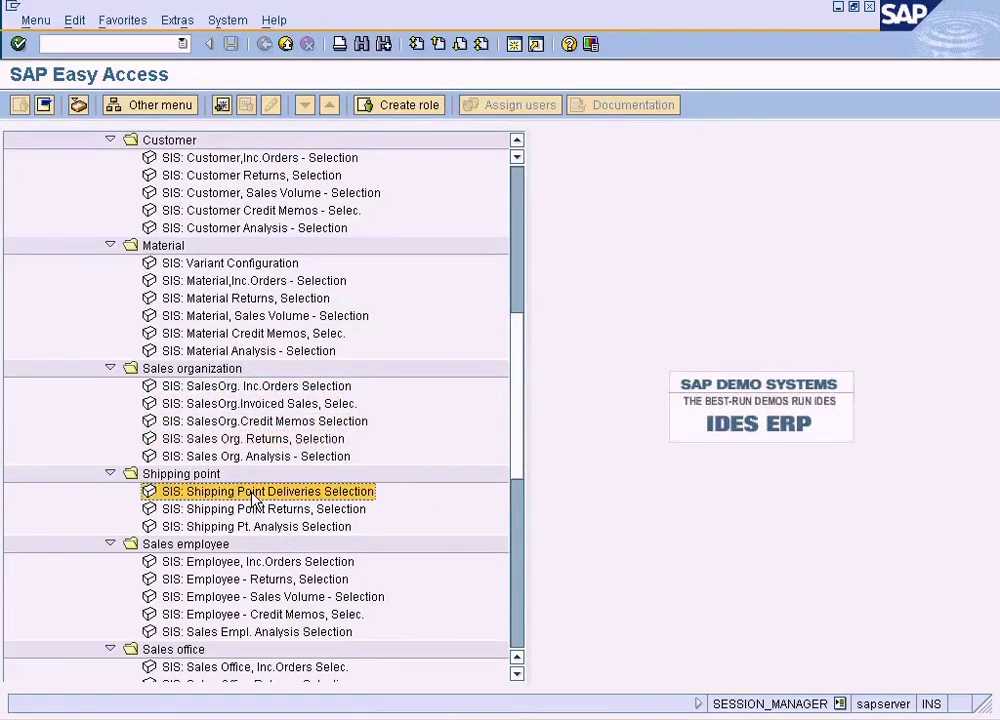
left_click(516, 673)
left_click(516, 673)
double_click(516, 673)
double_click(516, 673)
left_click(520, 673)
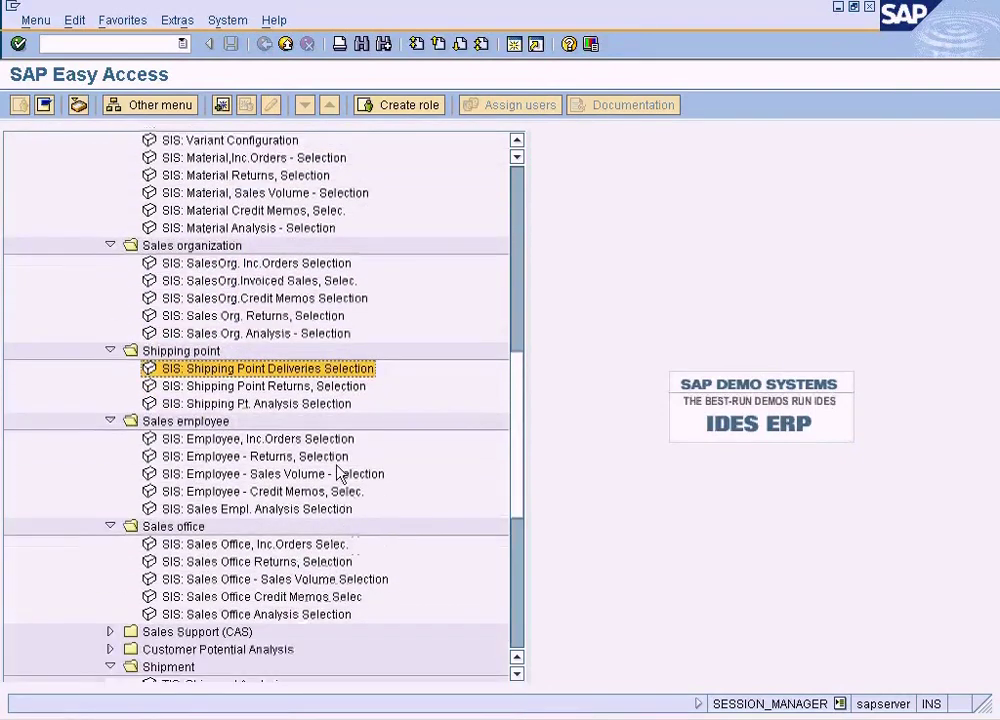
double_click(300, 385)
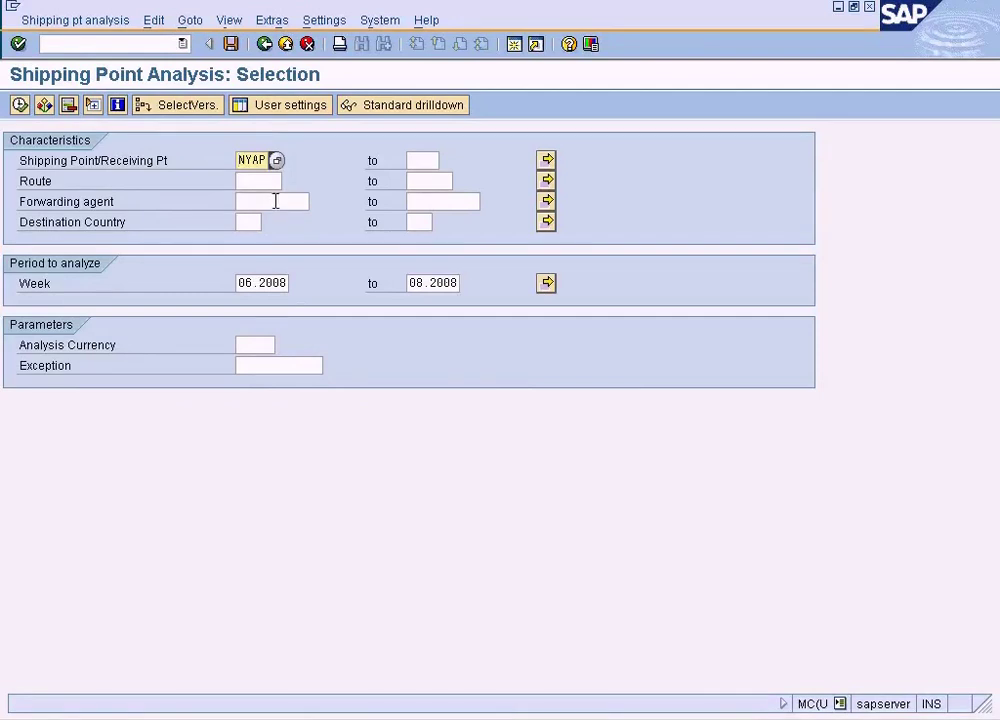
left_click(264, 43)
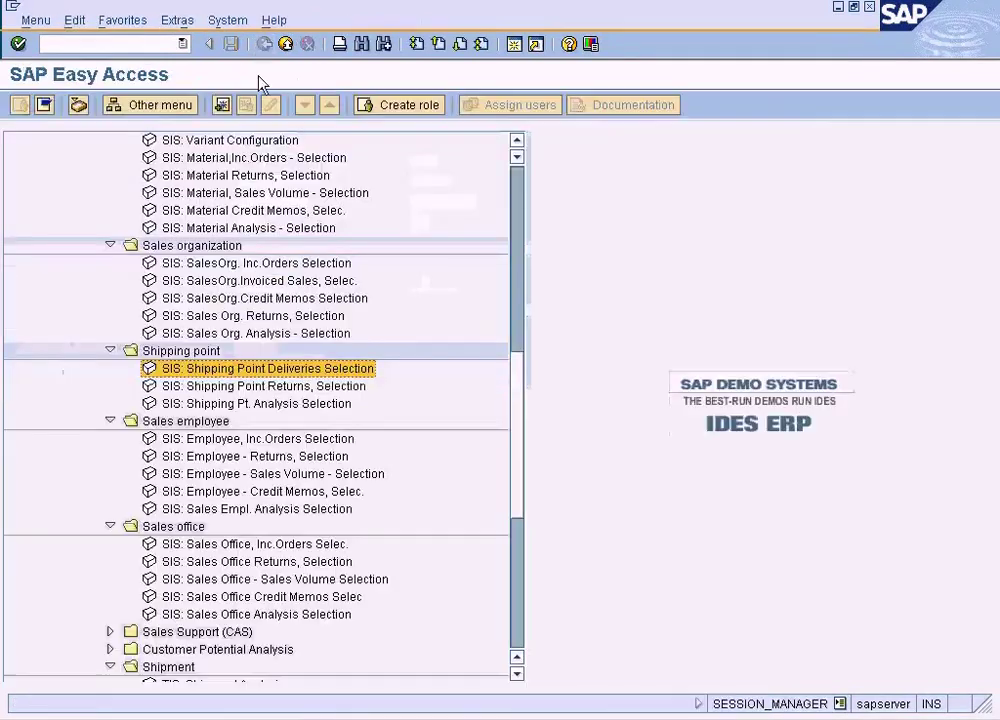
left_click(290, 388)
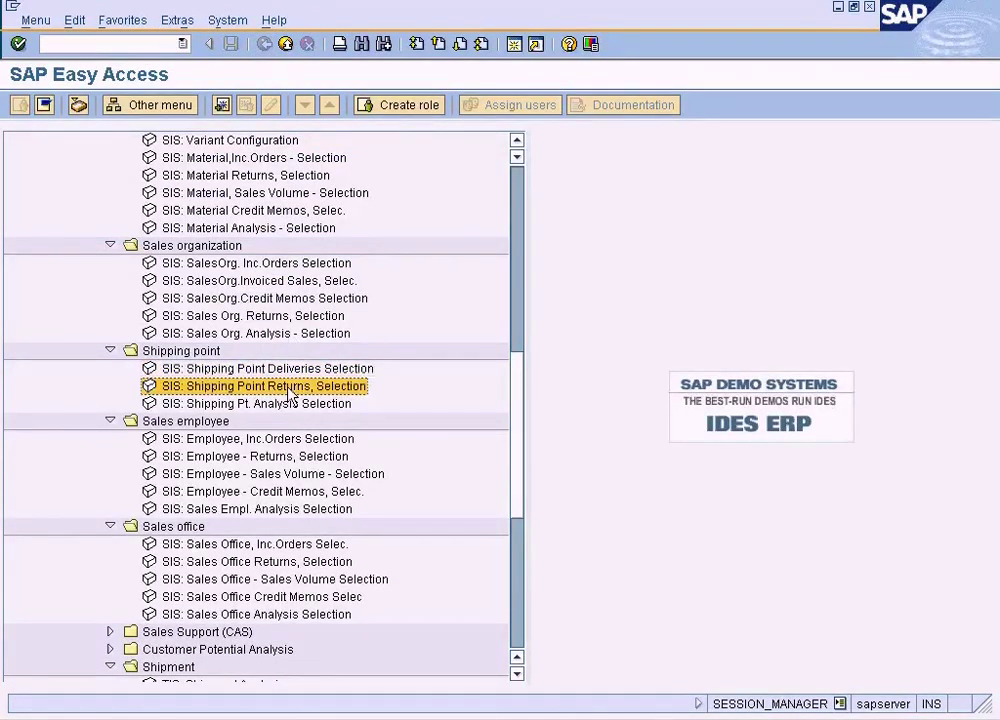
View the Sales employee criterion in the SIS employee incoming orders selection, and go over the employee returns, sales volume and credit memos reports.
left_click(284, 440)
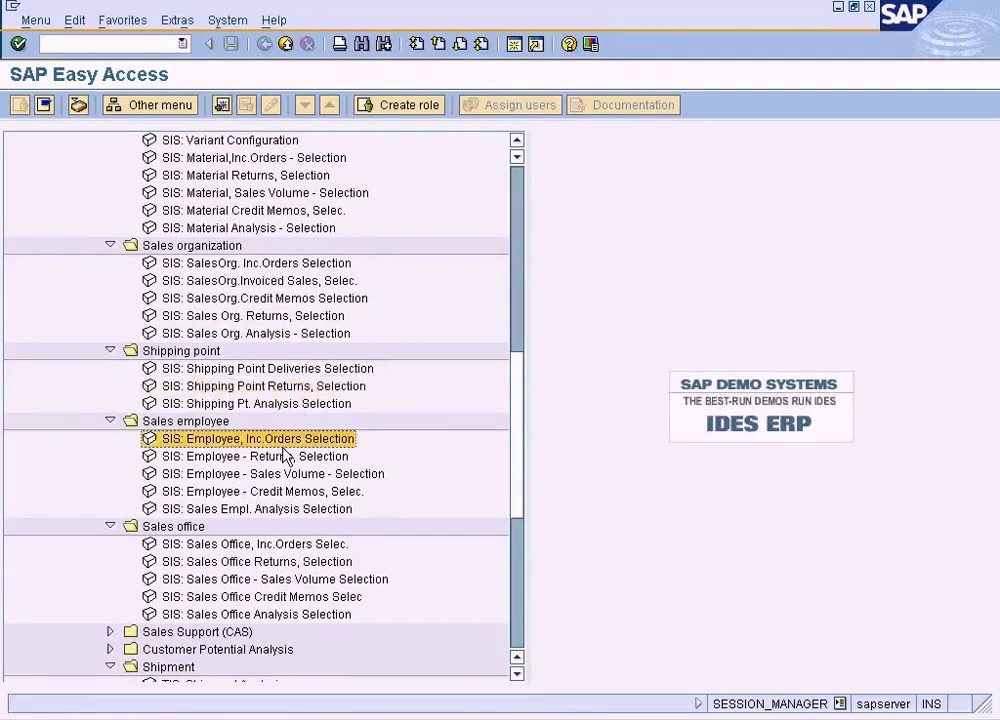
double_click(284, 443)
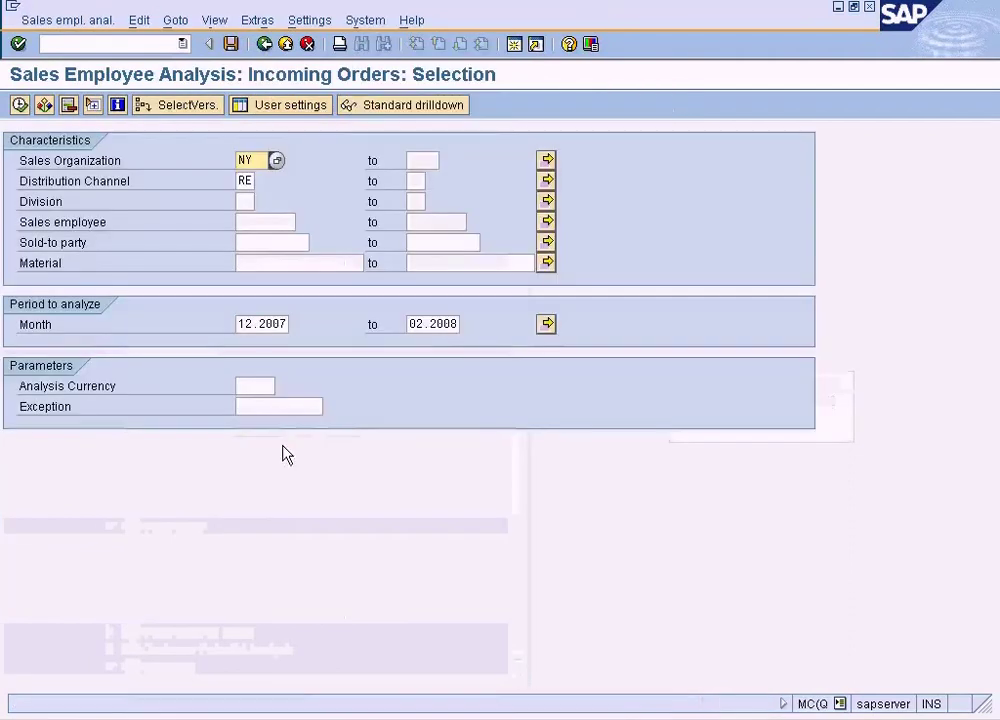
left_click(260, 218)
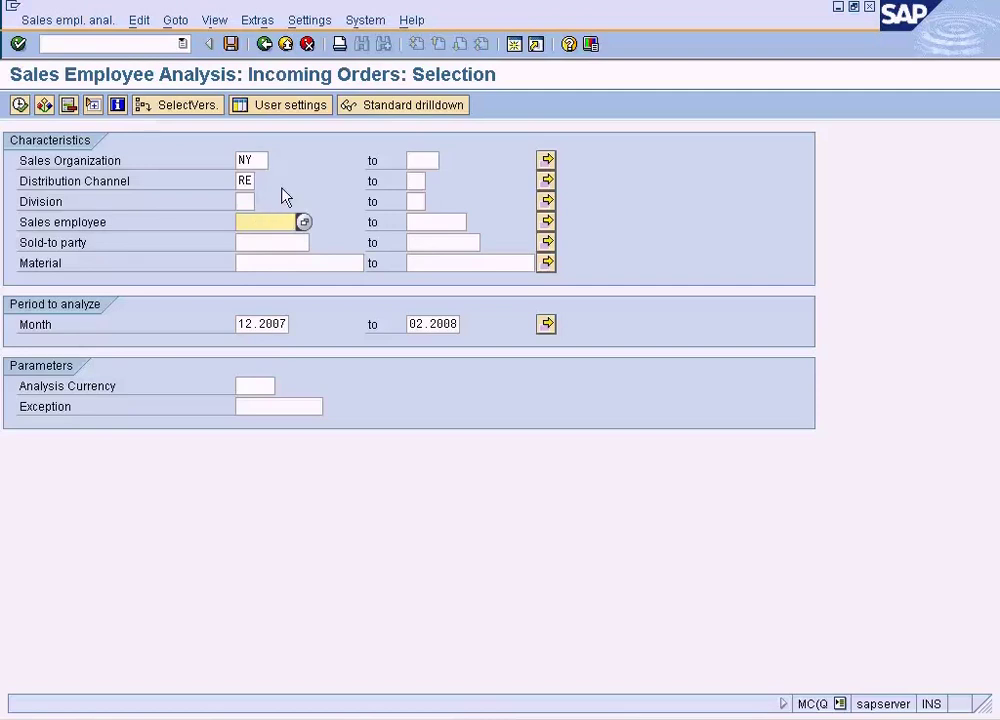
left_click(264, 44)
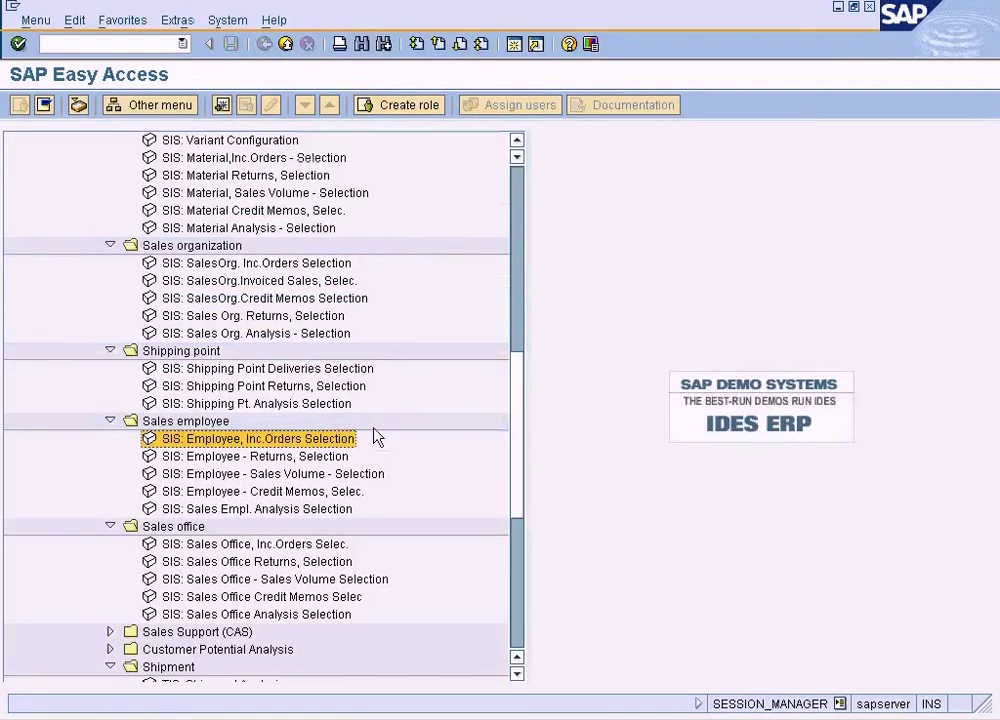
left_click(338, 456)
left_click(328, 474)
left_click(323, 491)
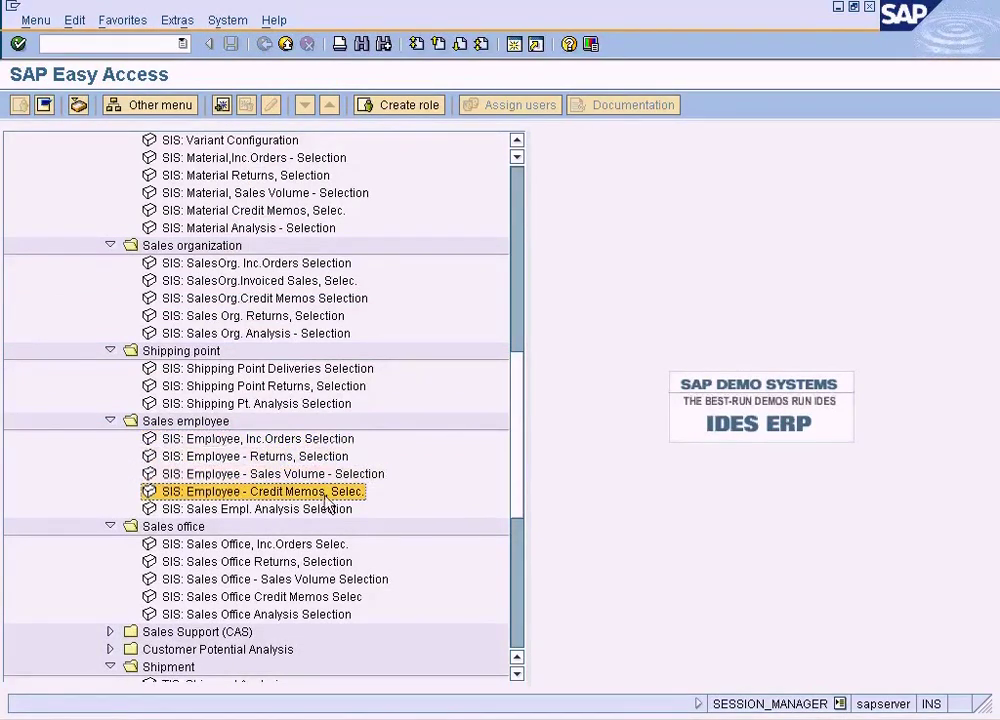
Open the SIS sales office incoming orders selection to view its criteria, and return to the menu tree.
left_click(517, 673)
left_click(517, 673)
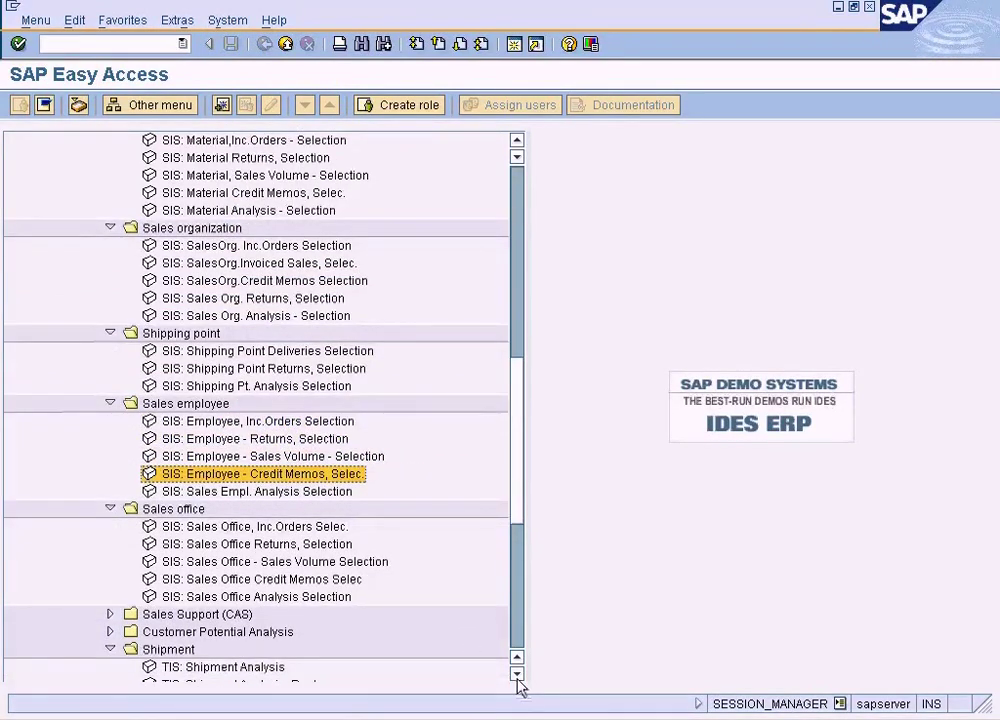
left_click(517, 673)
left_click(517, 673)
left_click(517, 673)
left_click(267, 456)
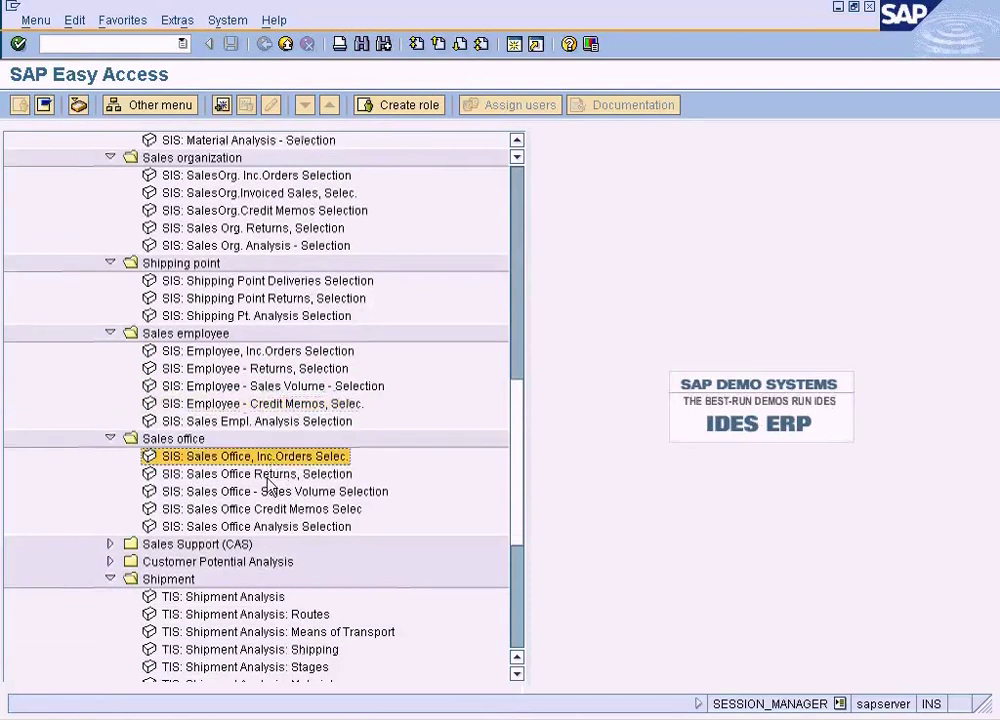
left_click(272, 473)
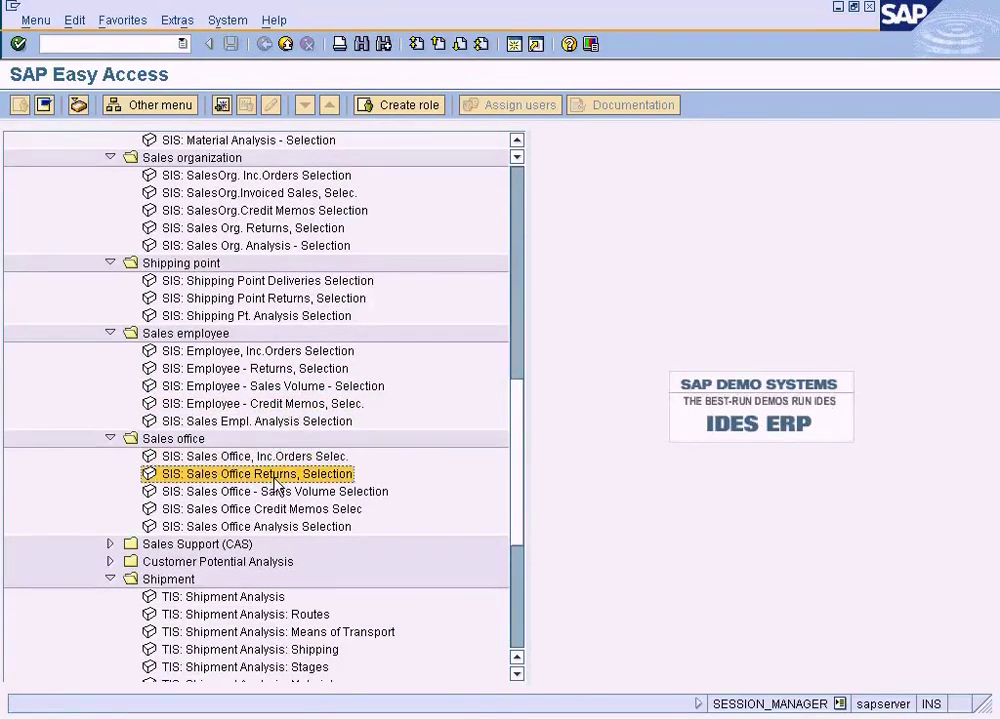
double_click(268, 456)
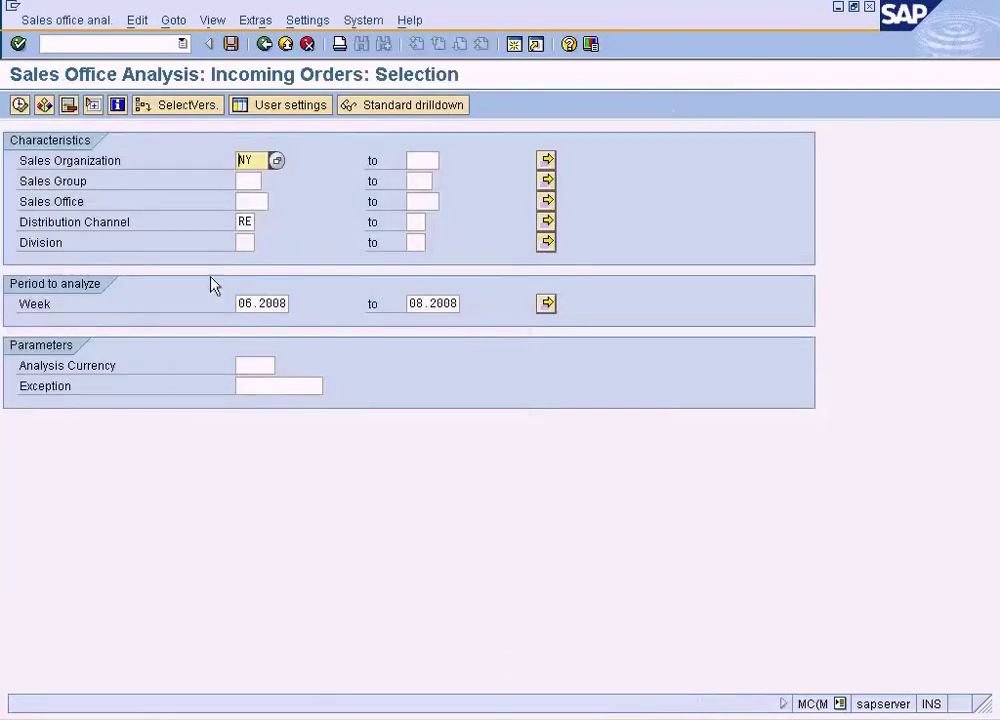
left_click(265, 44)
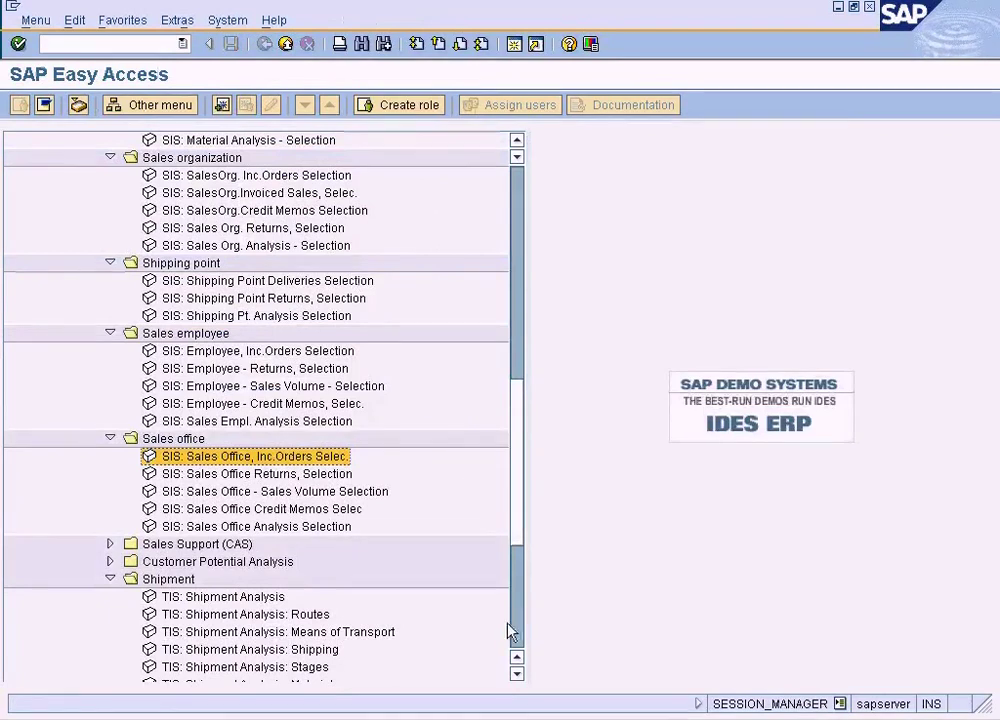
Collapse the Shipment and Sales Support (CAS) folders, and select the SIS sales office returns report.
left_click(516, 673)
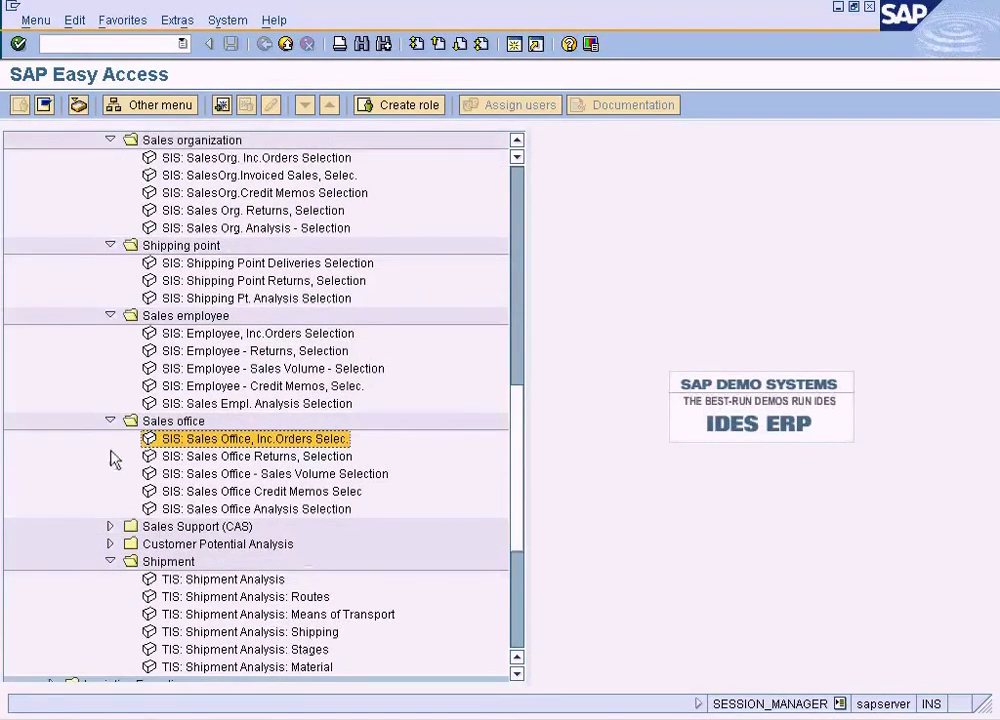
left_click(110, 562)
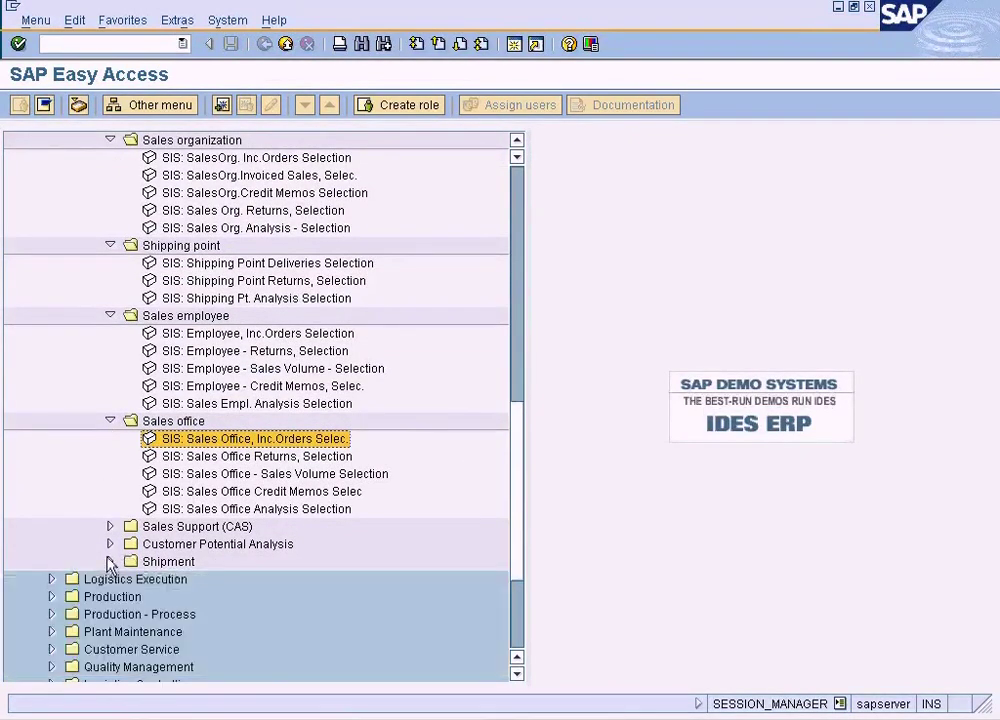
left_click(110, 526)
left_click(110, 526)
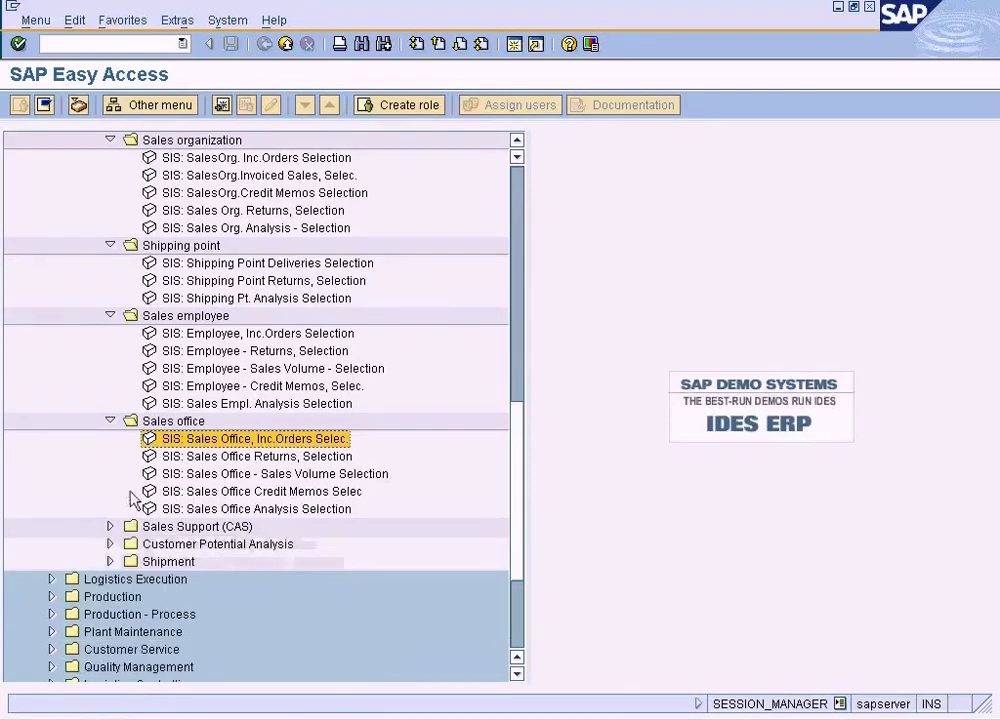
scroll(250, 500, "up", 2)
left_click(315, 563)
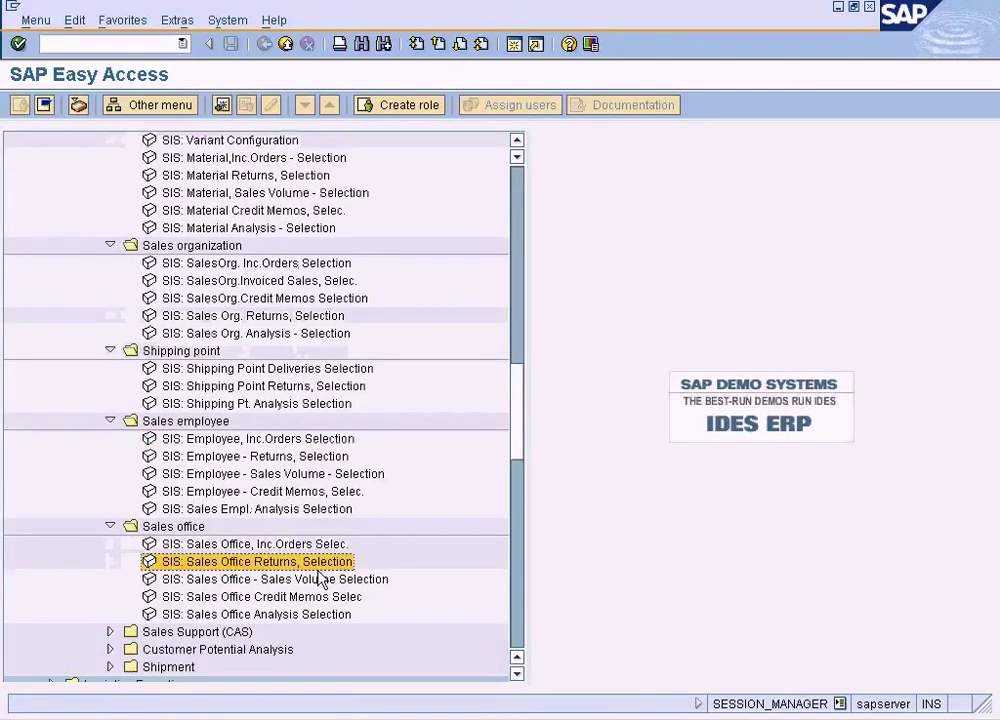
scroll(517, 449, "down", 1)
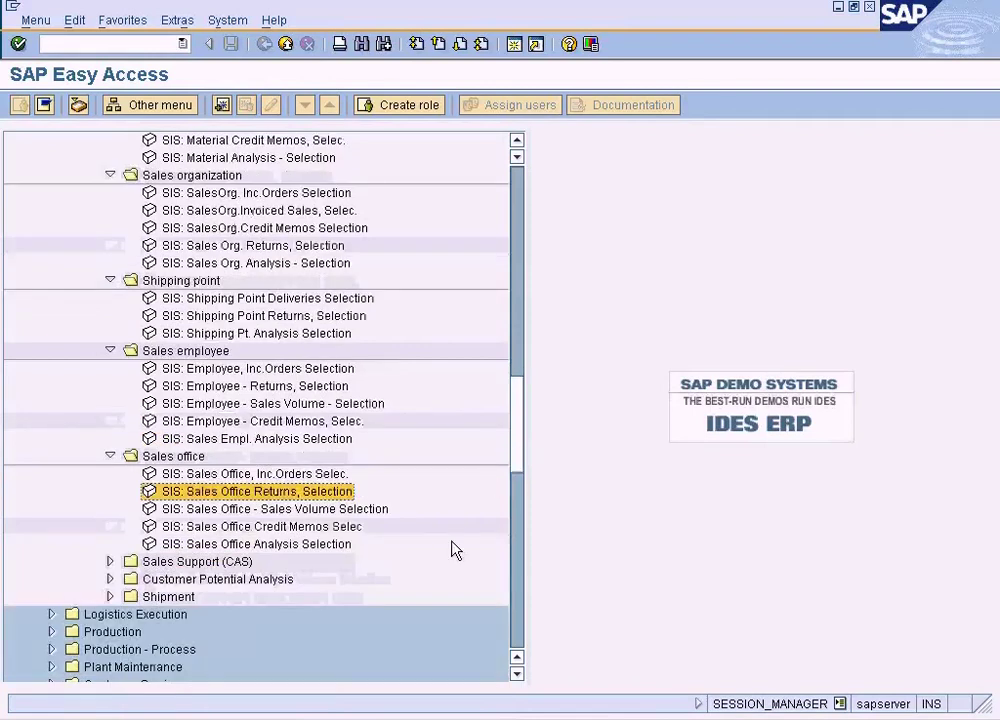